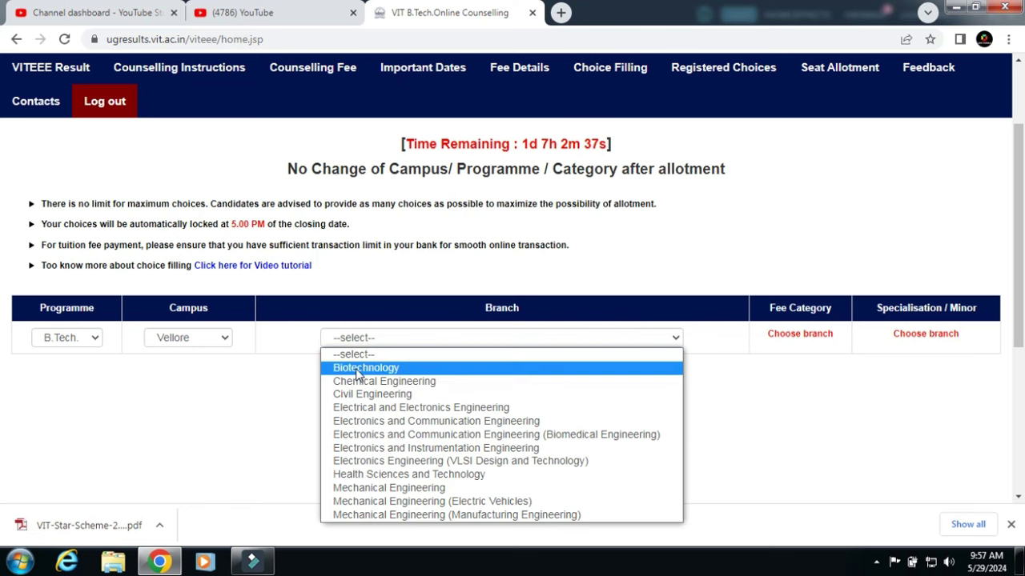
# Step: For the Vellore campus, choose the Biotechnology branch and check its available fee categories, and do the same for Chemical Engineering
pyautogui.click(345, 368)
pyautogui.click(788, 336)
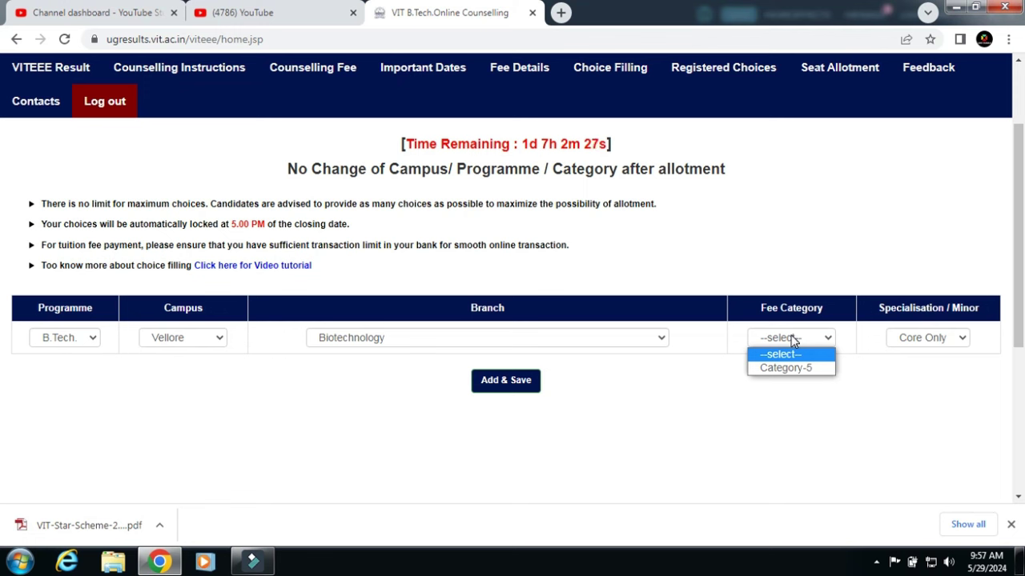
pyautogui.click(568, 334)
pyautogui.click(412, 381)
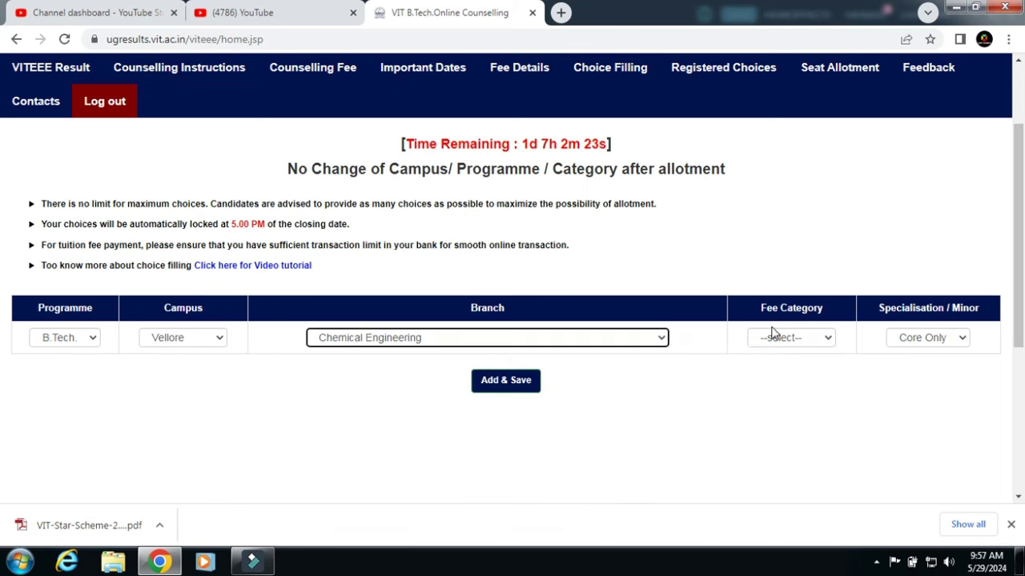
pyautogui.click(777, 342)
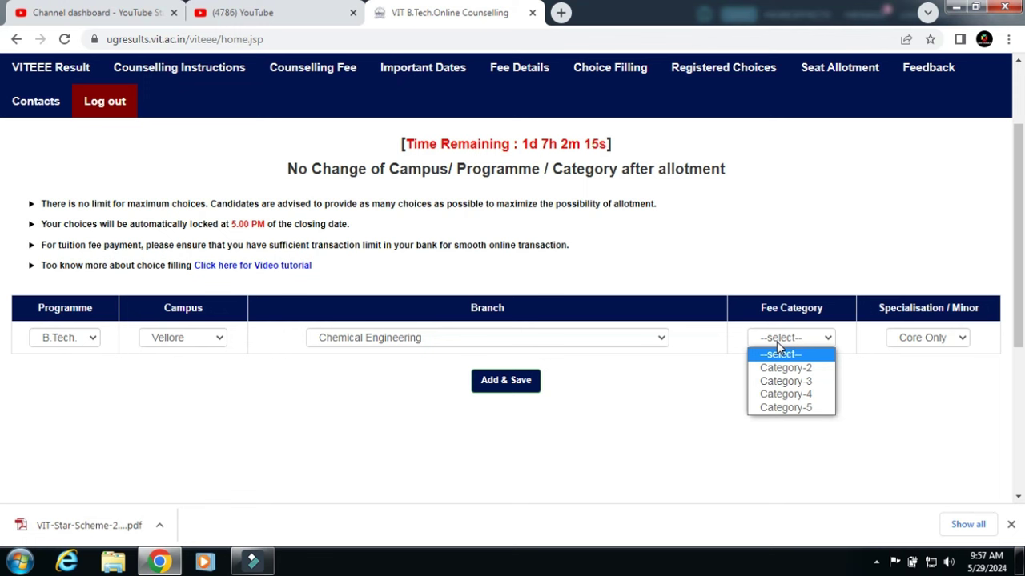
# Step: Switch the branch to Civil Engineering and check its available specialisations/minors and fee categories
pyautogui.click(548, 350)
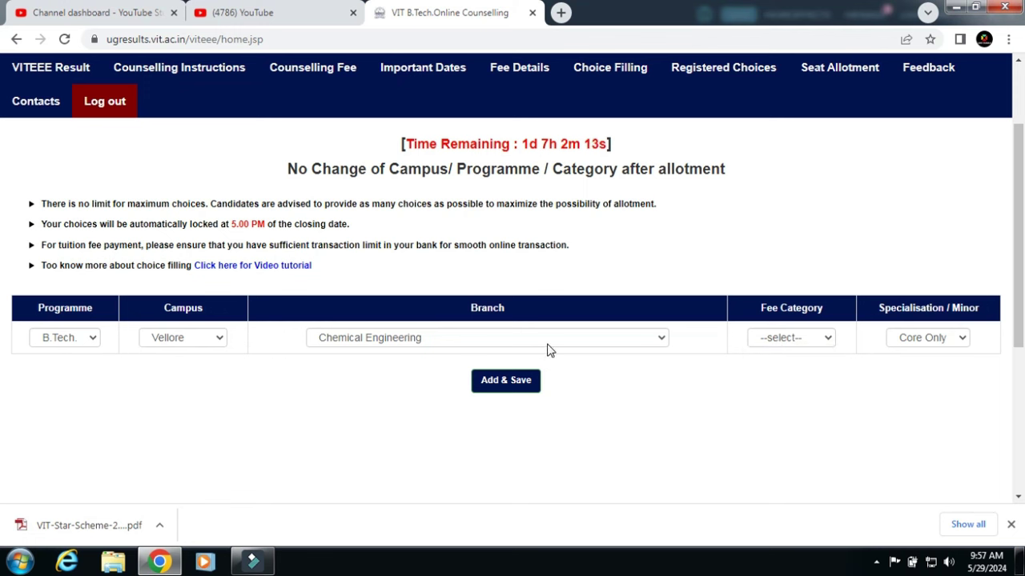
pyautogui.click(548, 345)
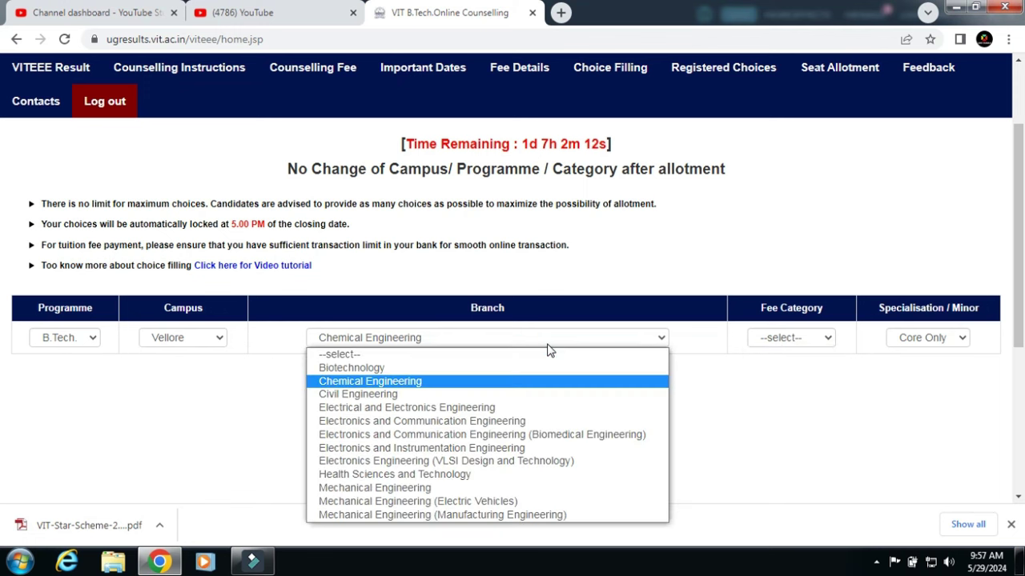
pyautogui.click(490, 395)
pyautogui.click(789, 346)
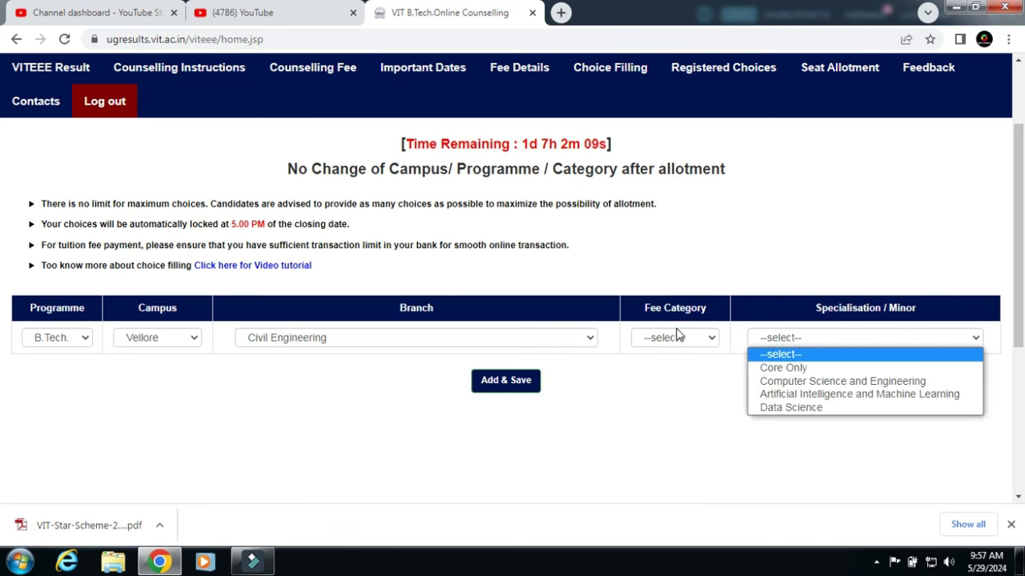
pyautogui.click(676, 336)
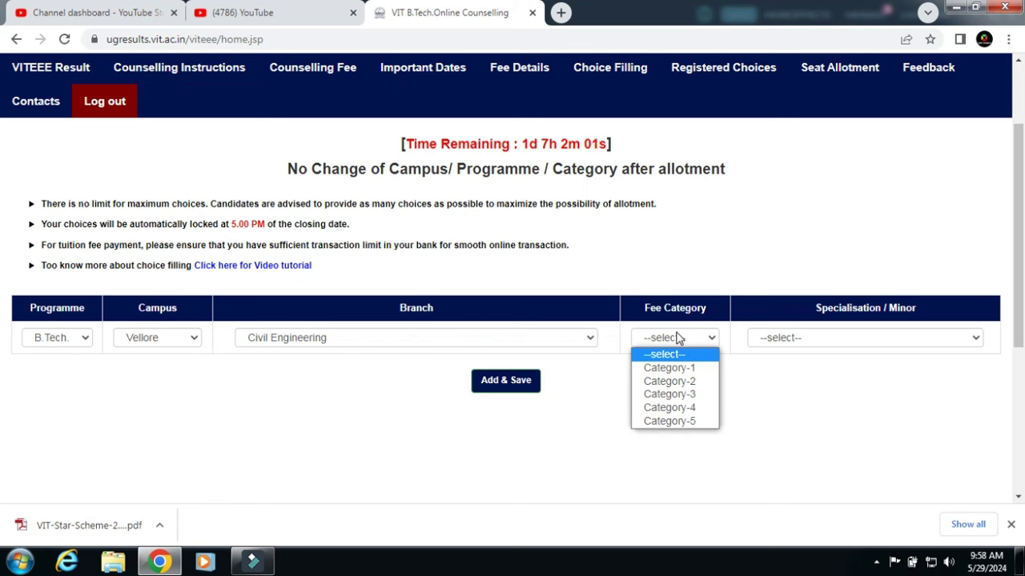
# Step: Check the fee categories offered for Electrical and Electronics Engineering, and for Electronics and Communication Engineering
pyautogui.click(564, 335)
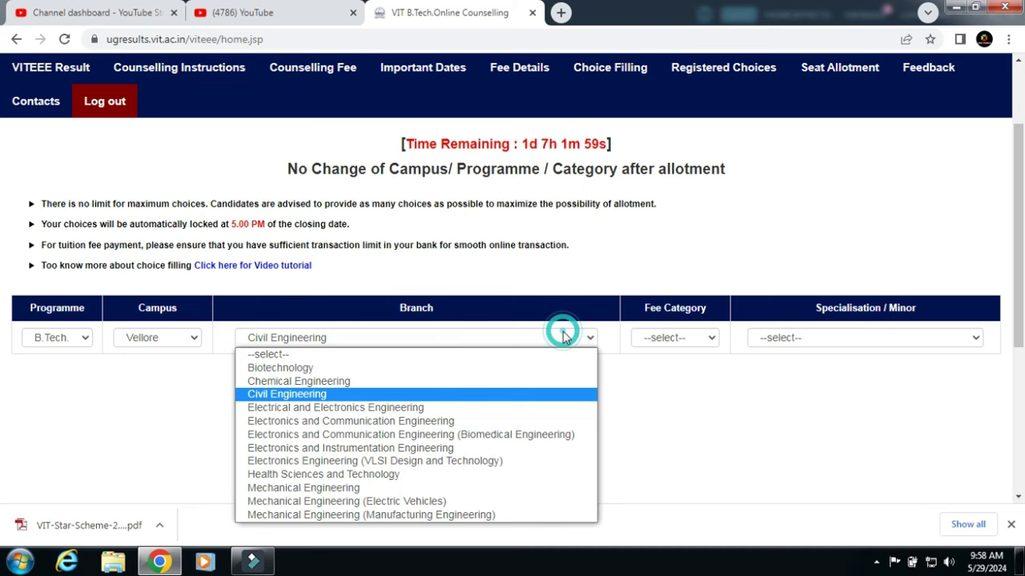
pyautogui.click(330, 407)
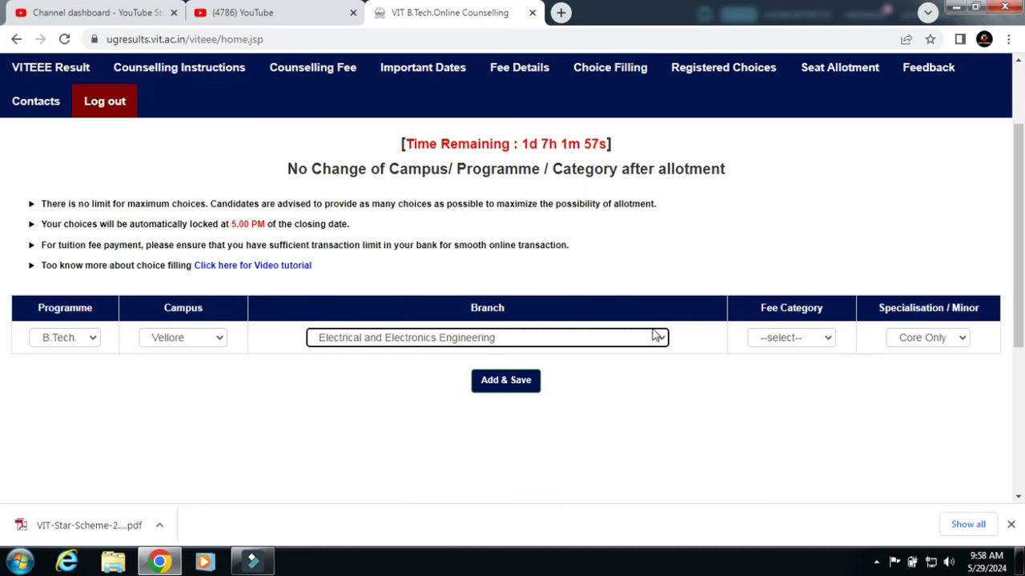
pyautogui.click(794, 338)
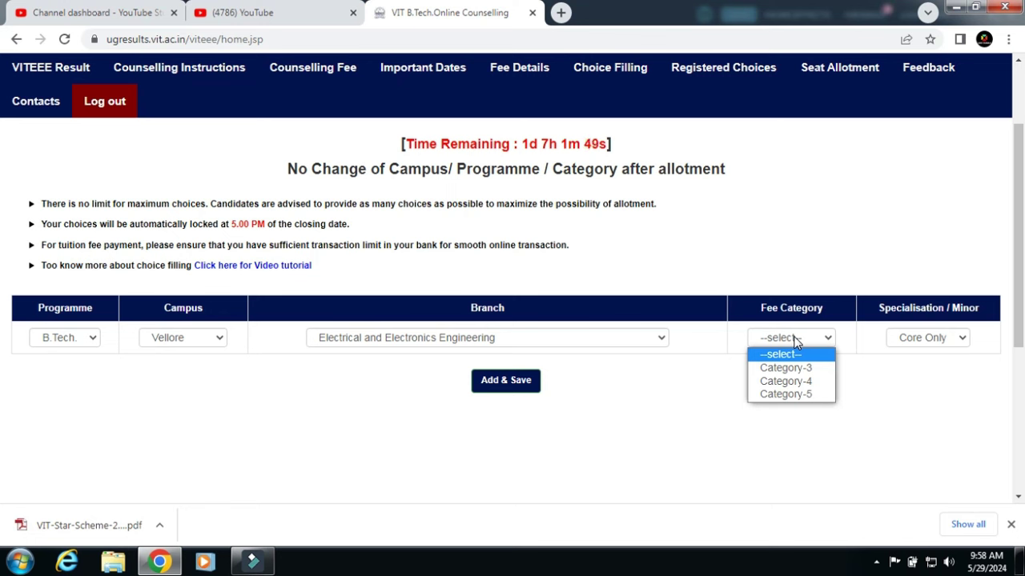
pyautogui.click(633, 345)
pyautogui.click(633, 345)
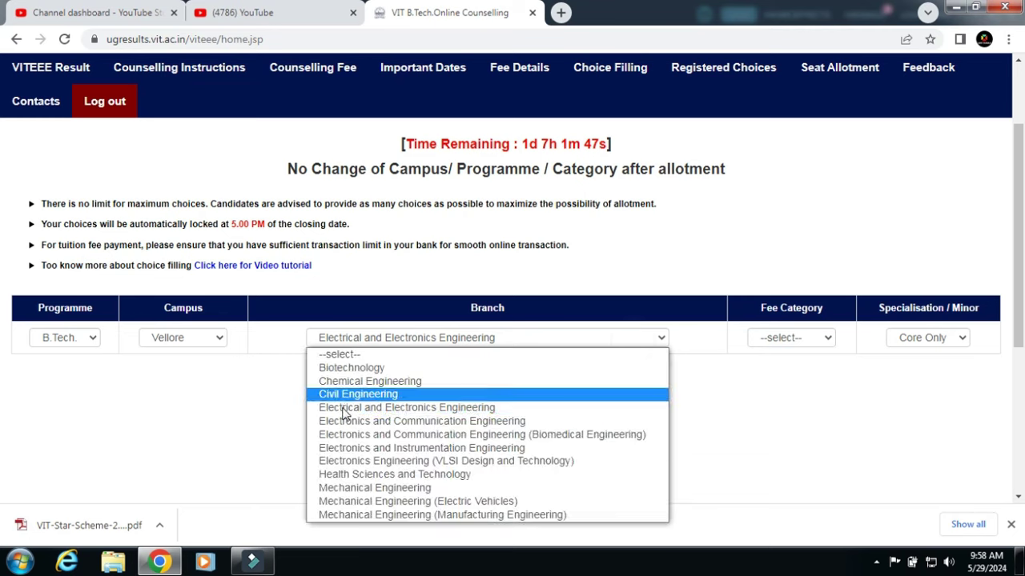
pyautogui.click(351, 421)
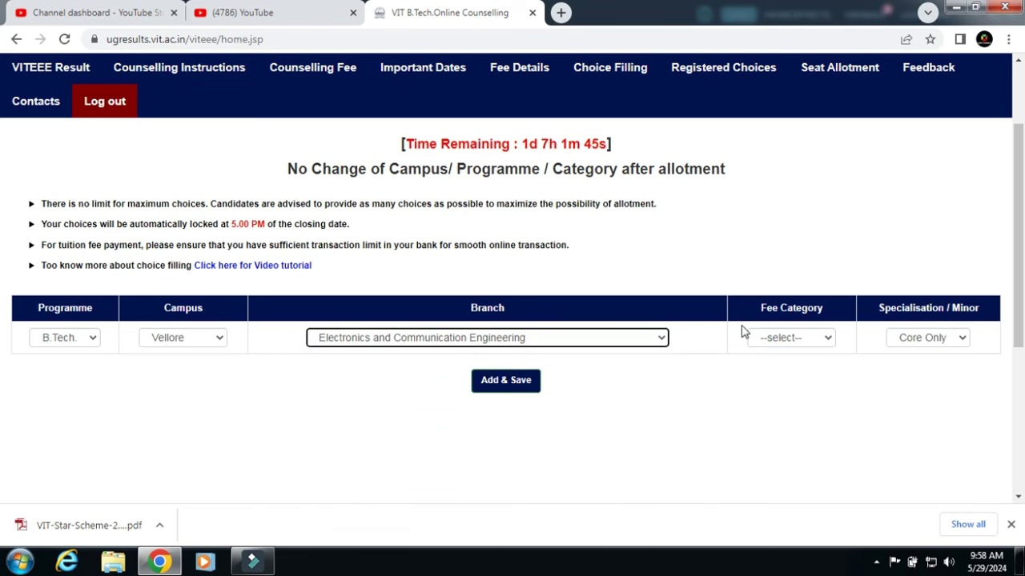
pyautogui.click(801, 342)
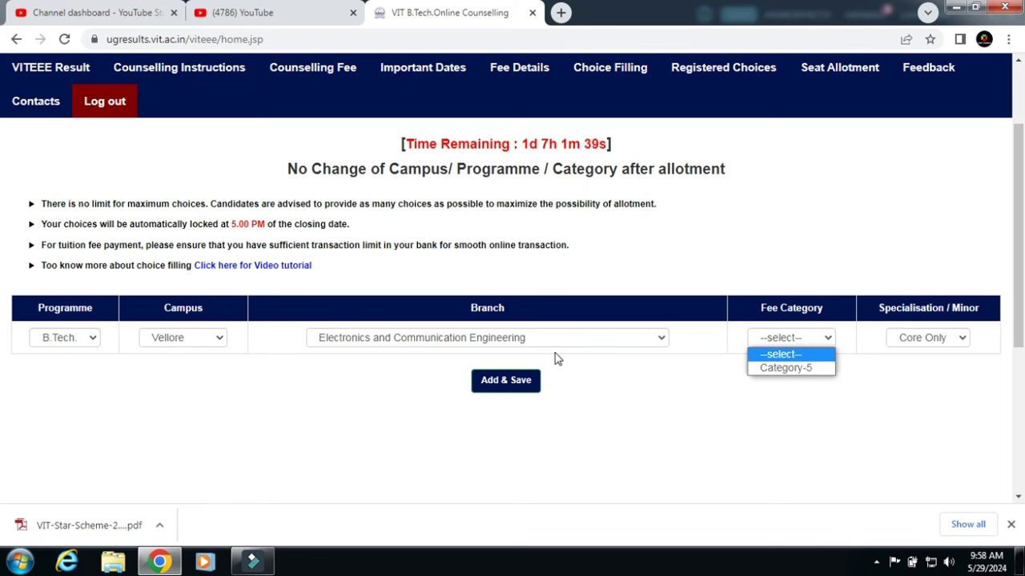
# Step: Check the fee categories offered for Electronics and Communication Engineering (Biomedical Engineering), and for Electronics and Instrumentation Engineering
pyautogui.click(571, 340)
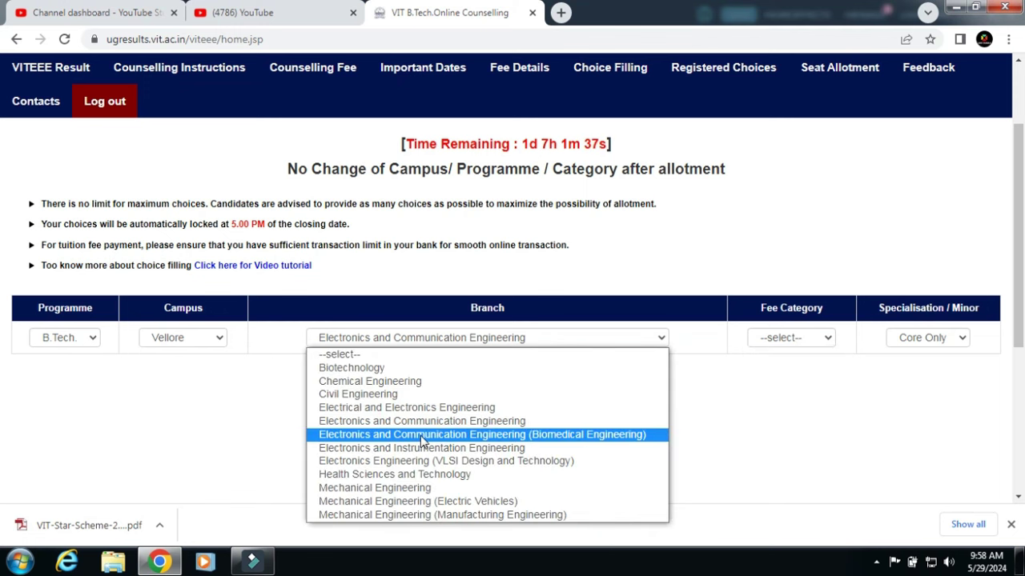
pyautogui.click(422, 436)
pyautogui.click(816, 343)
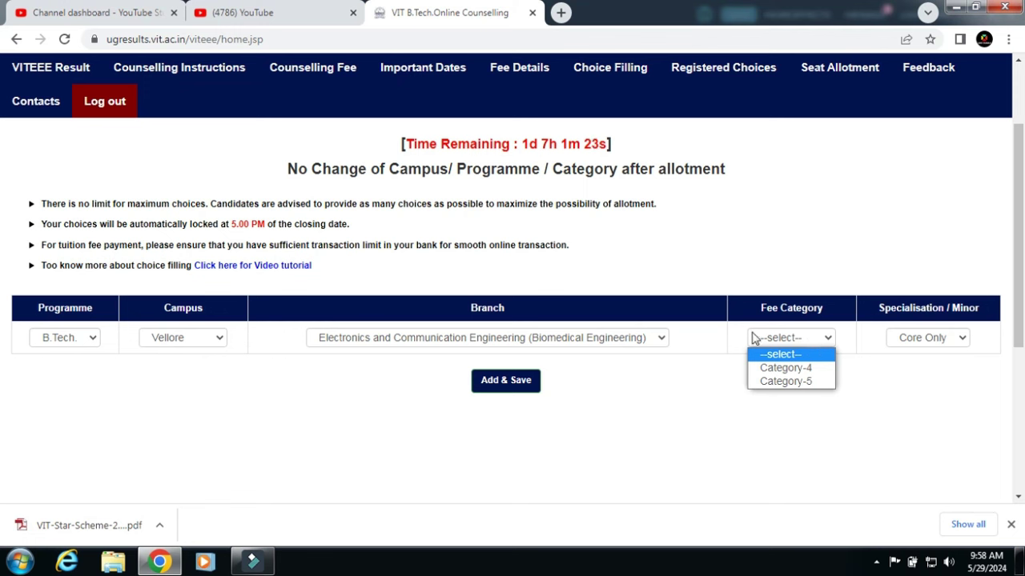
pyautogui.click(584, 337)
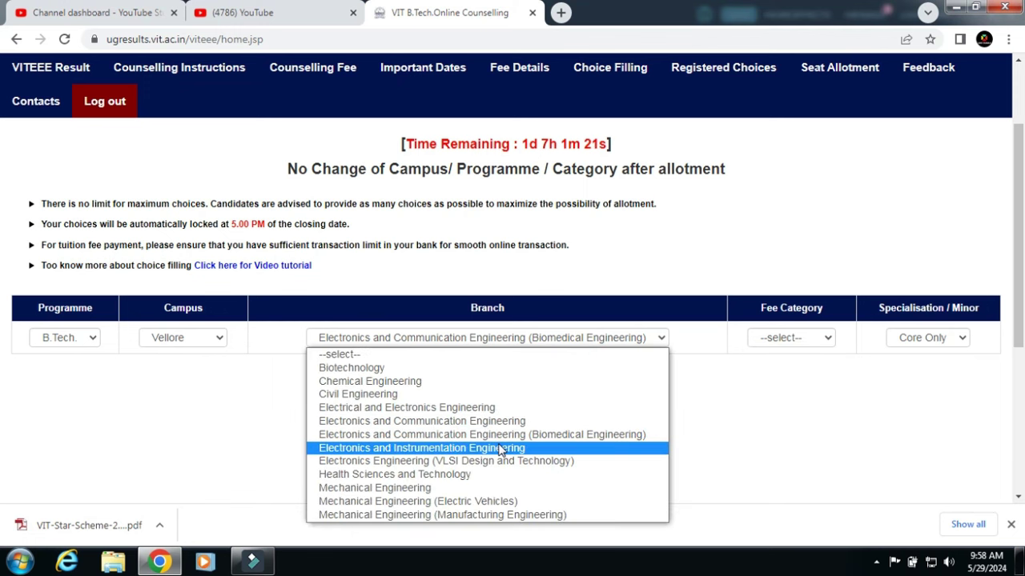
pyautogui.click(497, 446)
pyautogui.click(798, 338)
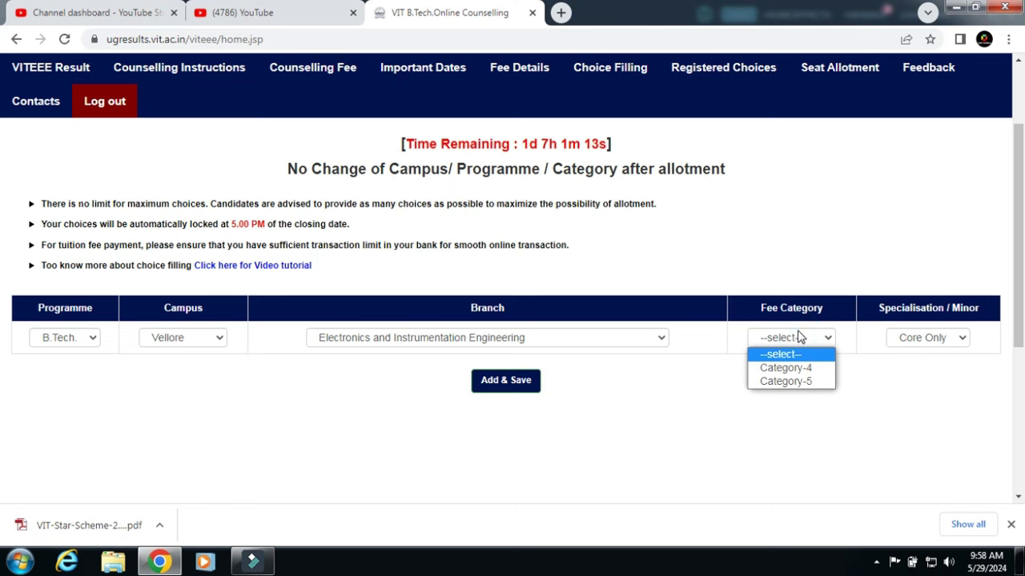
# Step: Check the fee categories offered for Electronics Engineering (VLSI Design and Technology), and for Health Sciences and Technology
pyautogui.click(614, 340)
pyautogui.click(613, 340)
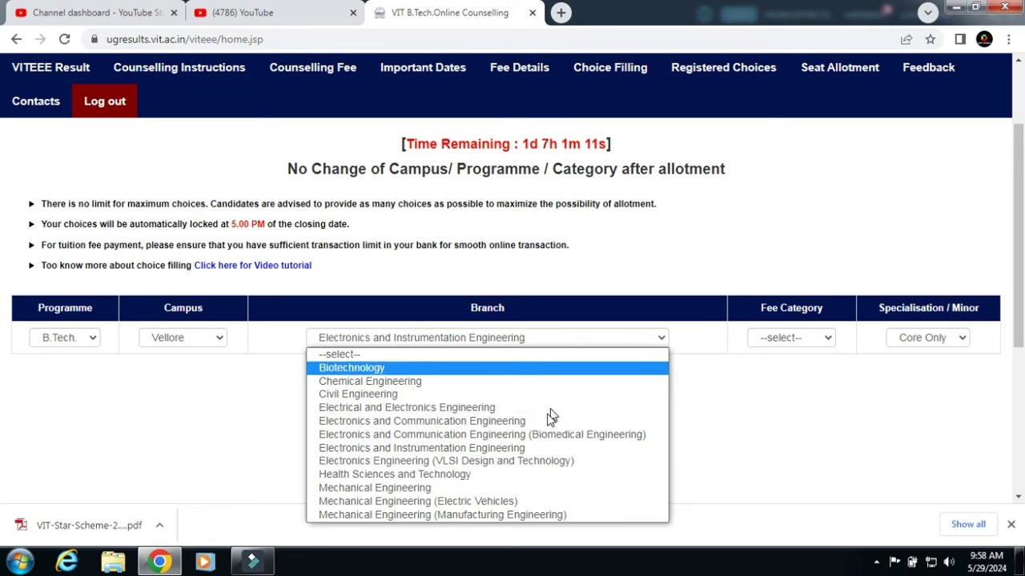
pyautogui.click(535, 465)
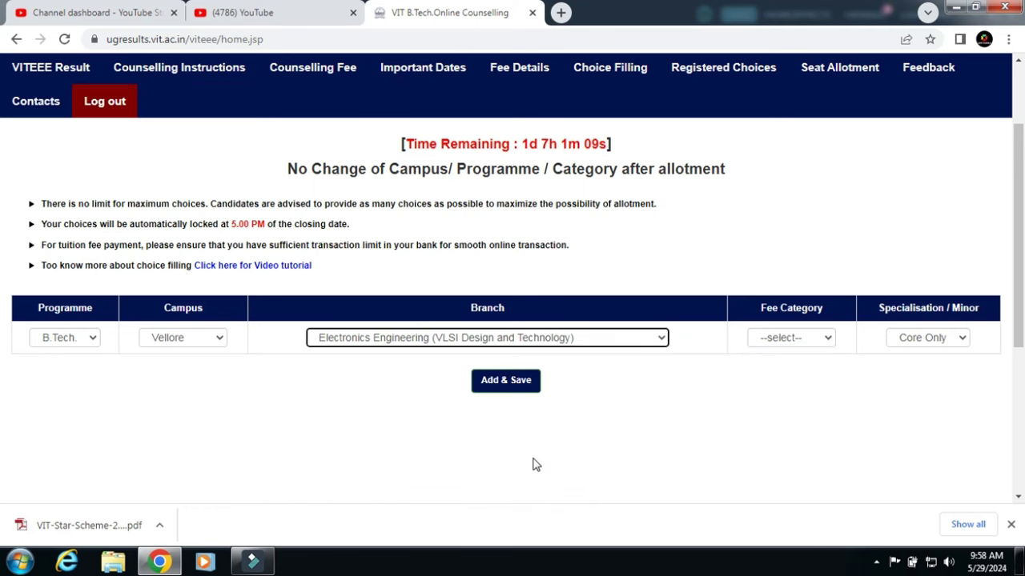
pyautogui.click(799, 338)
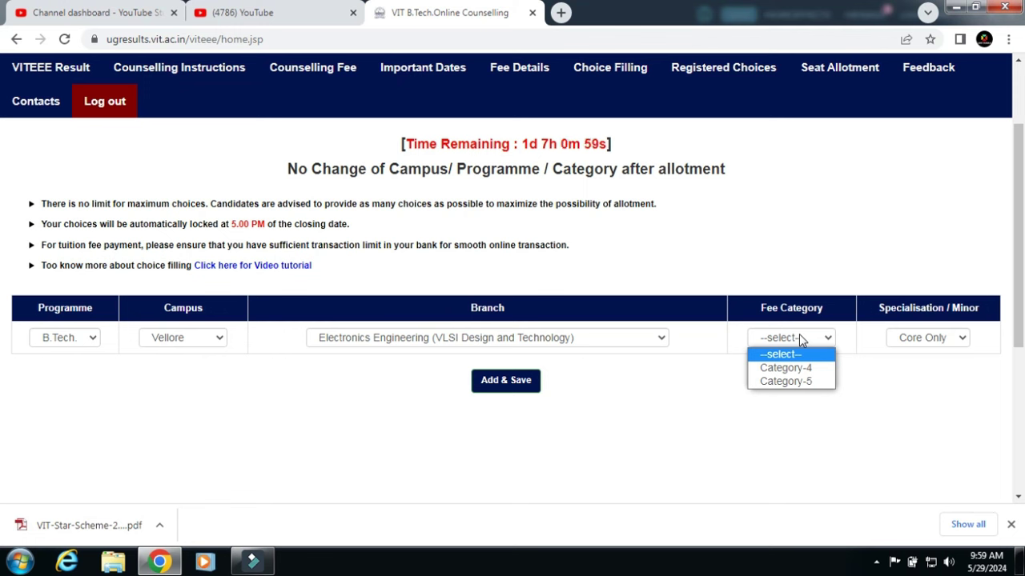
pyautogui.click(632, 340)
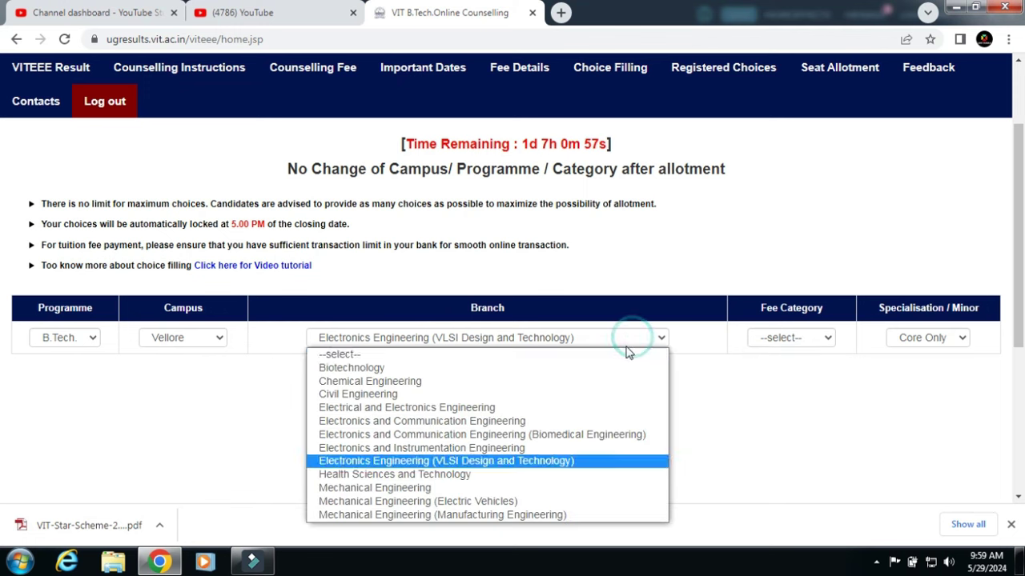
pyautogui.click(509, 475)
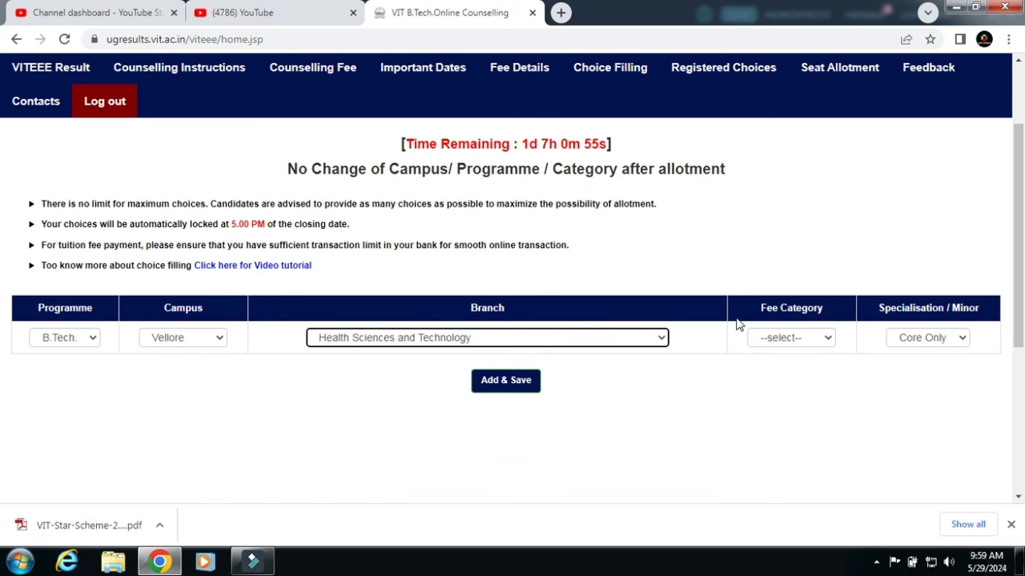
pyautogui.click(795, 339)
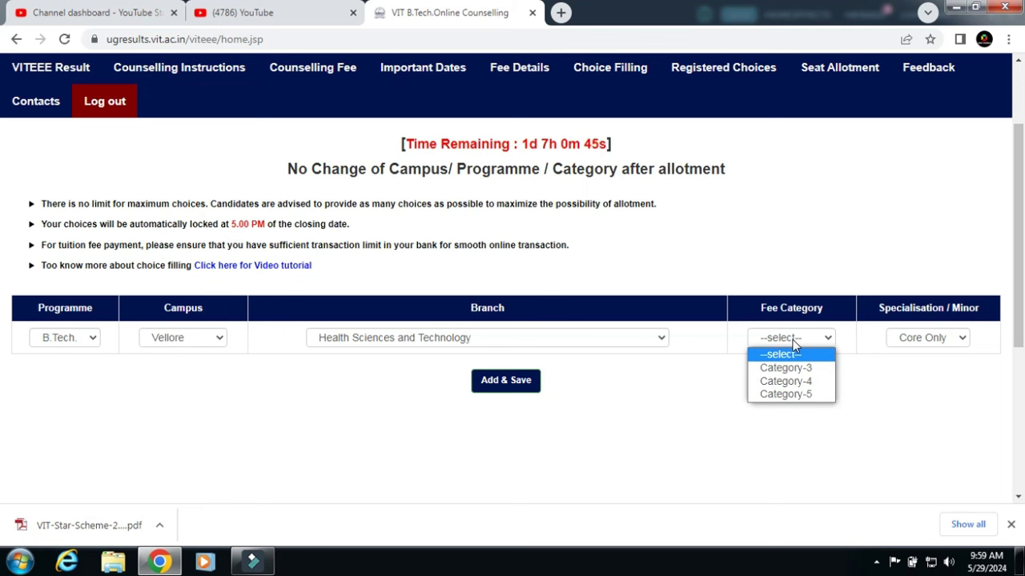
# Step: Check the fee categories offered for the Mechanical Engineering branch and for Mechanical Engineering (Electric Vehicles)
pyautogui.click(631, 337)
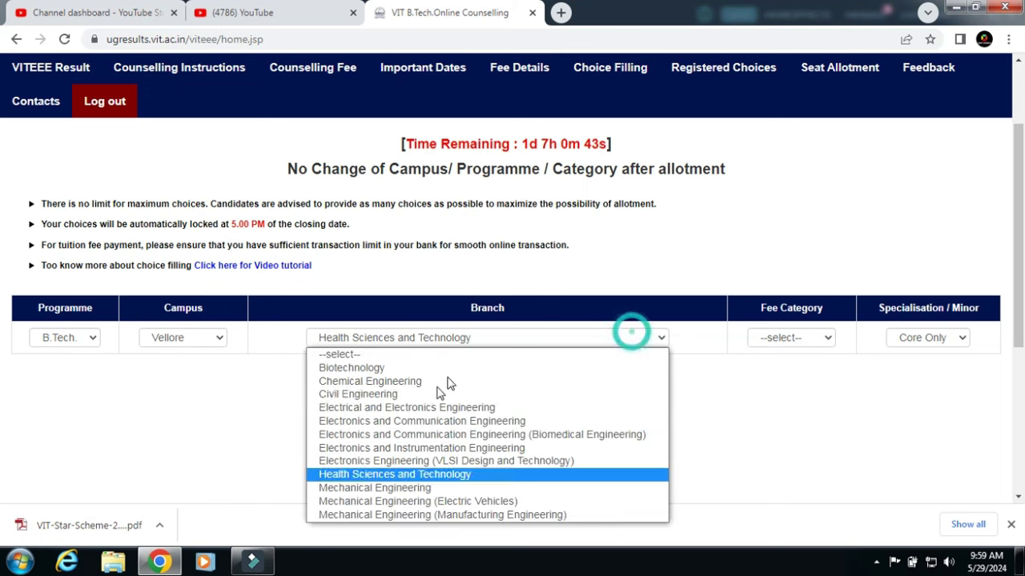
pyautogui.click(435, 488)
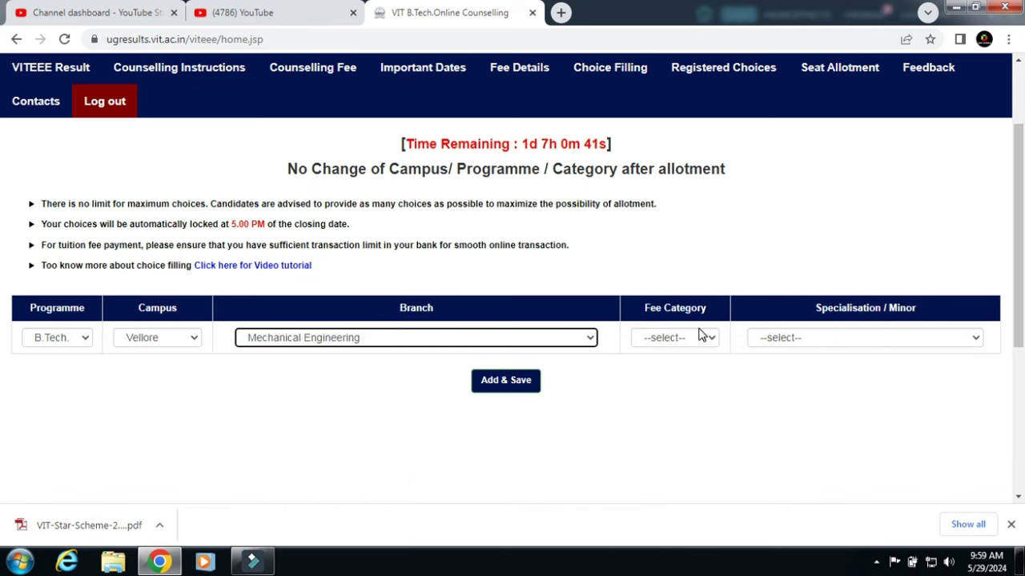
pyautogui.click(698, 337)
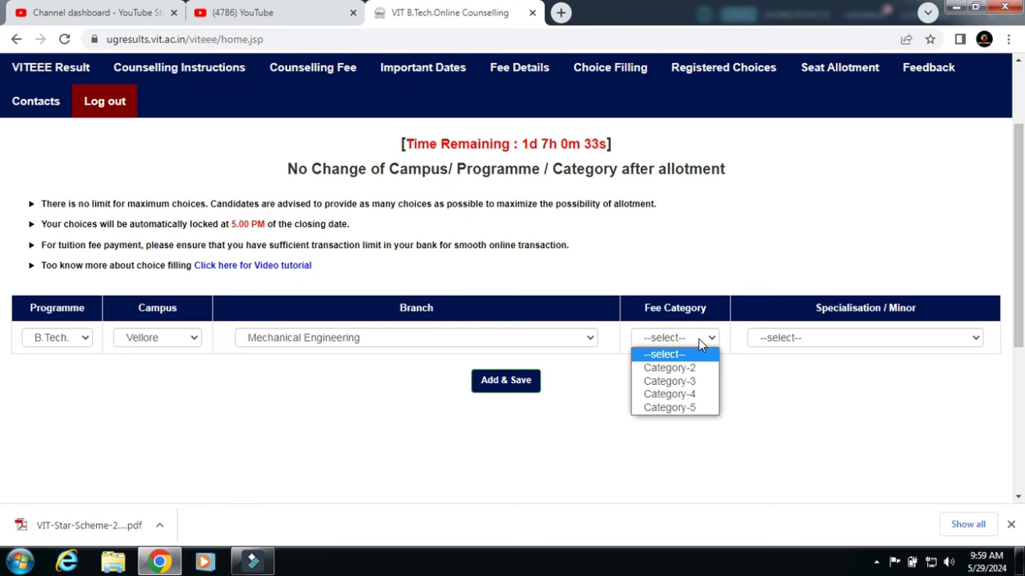
pyautogui.click(587, 340)
pyautogui.click(427, 502)
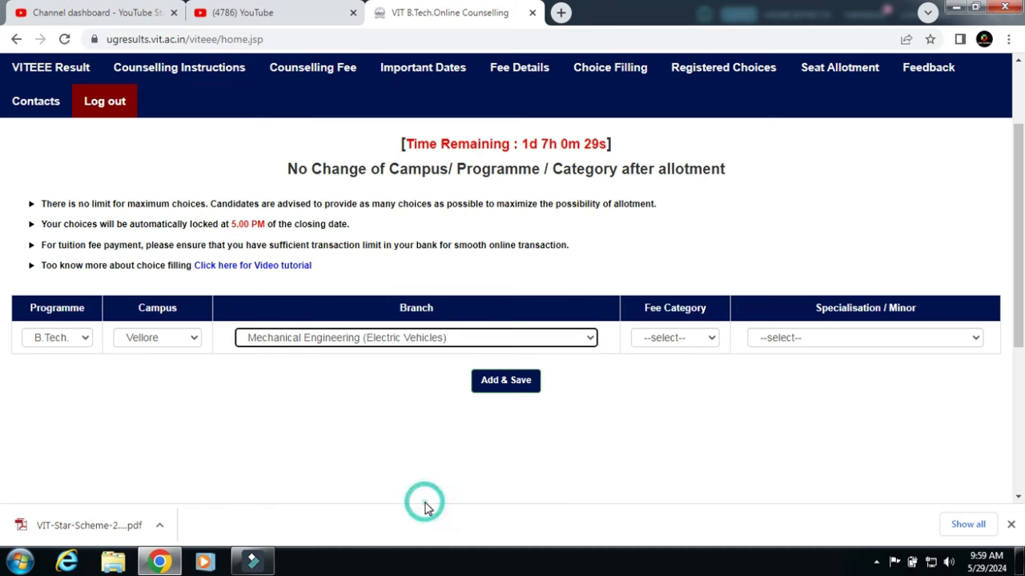
pyautogui.click(786, 340)
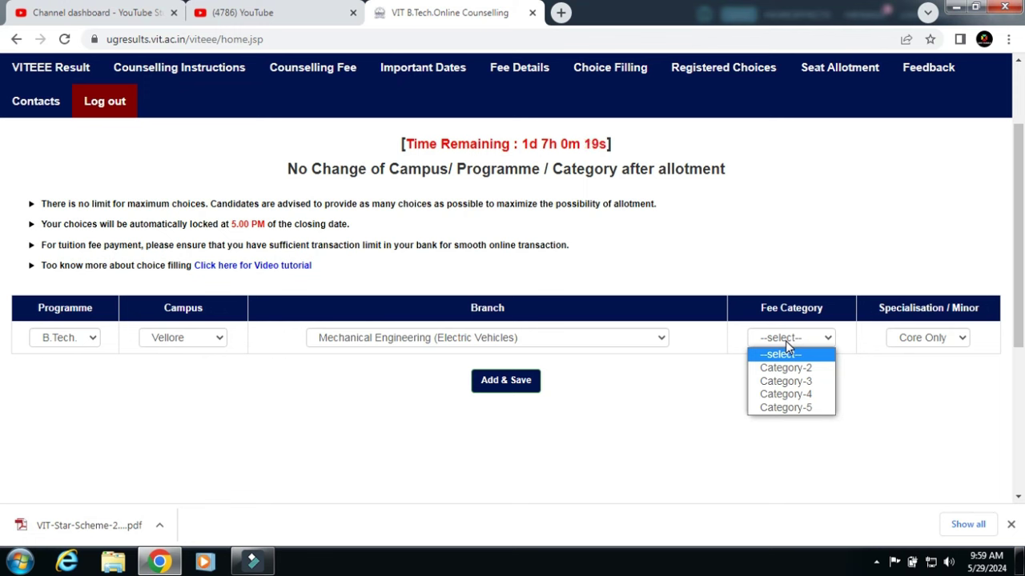
# Step: Switch the branch to Mechanical Engineering (Manufacturing Engineering) and check its available fee categories
pyautogui.click(595, 334)
pyautogui.click(514, 516)
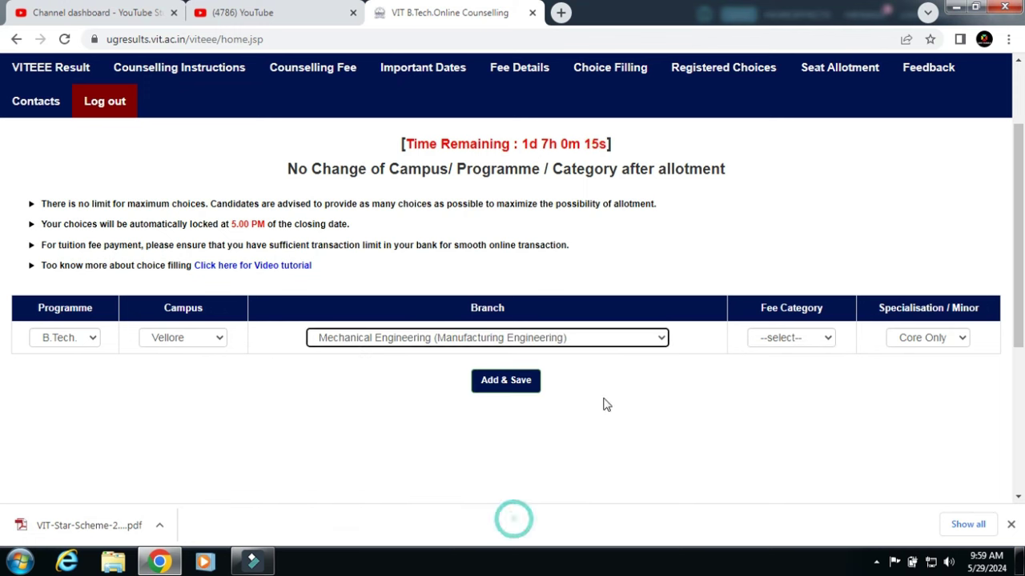
pyautogui.click(809, 343)
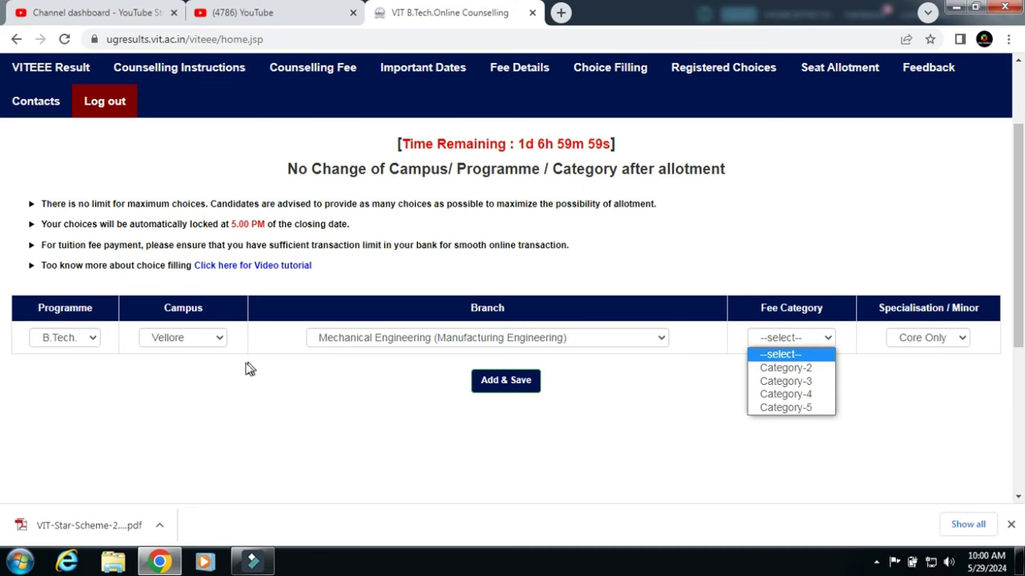
# Step: Answer the Windows performance prompt by keeping the current color scheme and not showing the message again
pyautogui.click(207, 338)
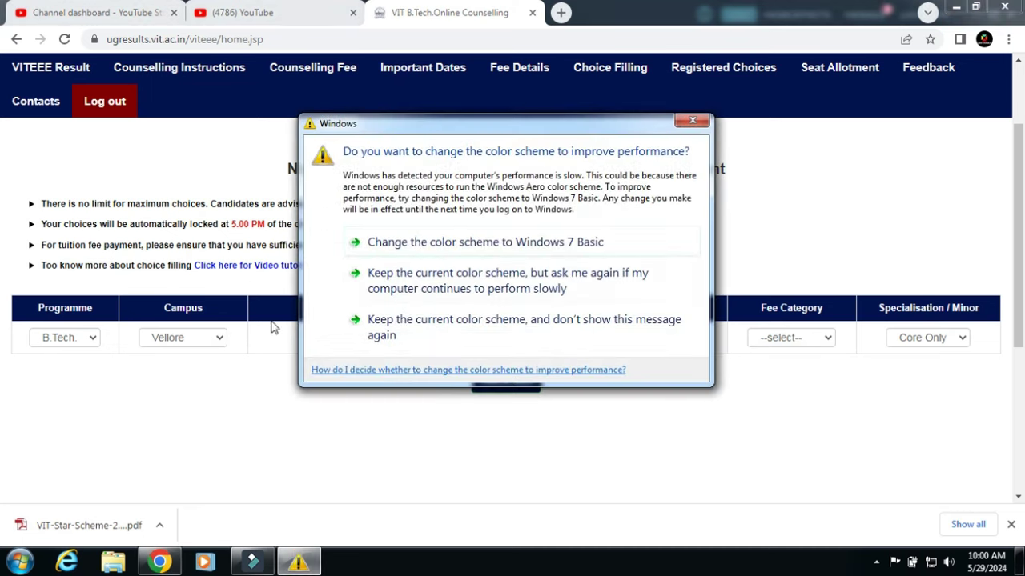
pyautogui.click(463, 341)
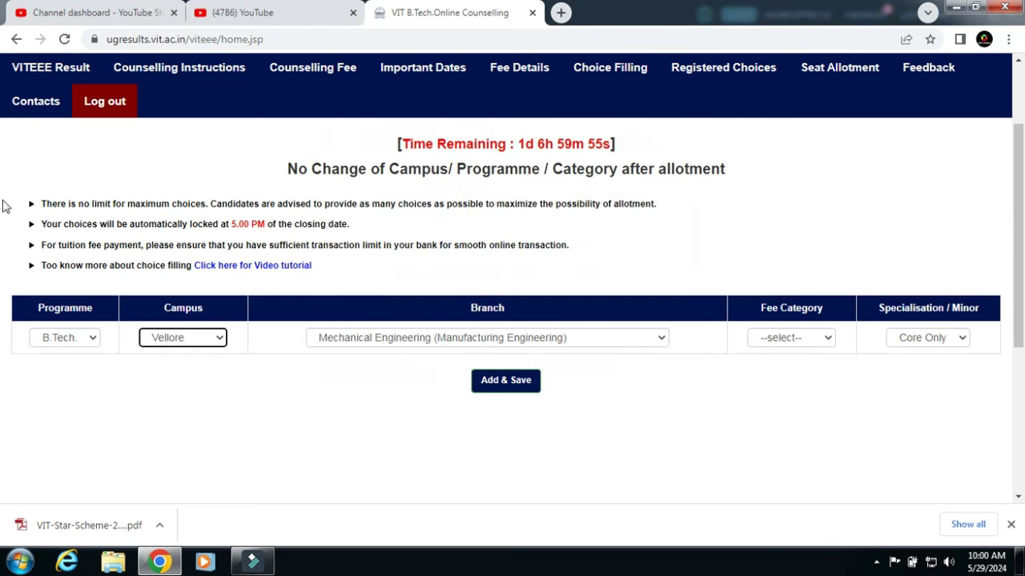
# Step: Change the campus to Chennai and choose Civil Engineering as the branch
pyautogui.click(194, 337)
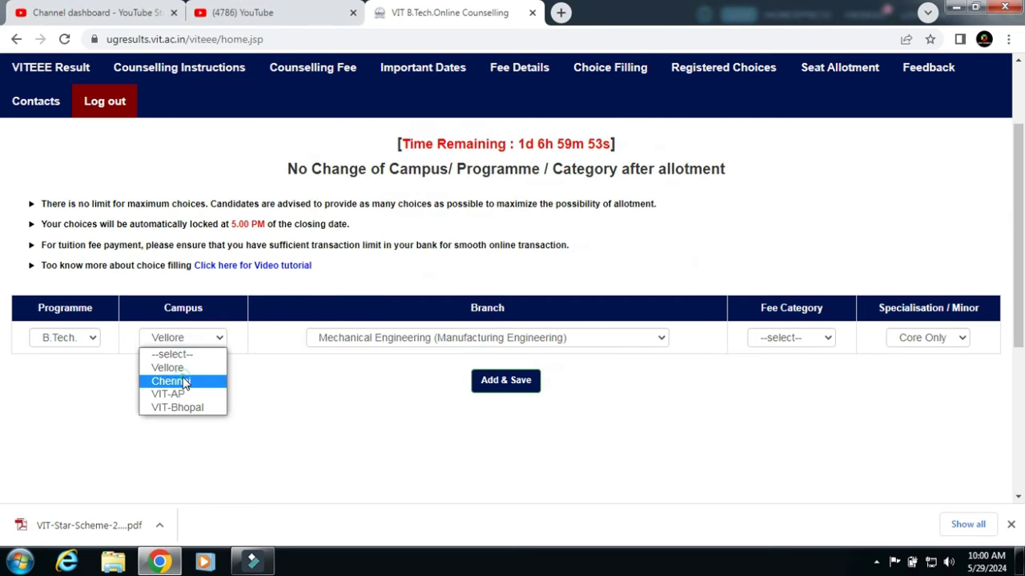
pyautogui.click(181, 374)
pyautogui.click(375, 338)
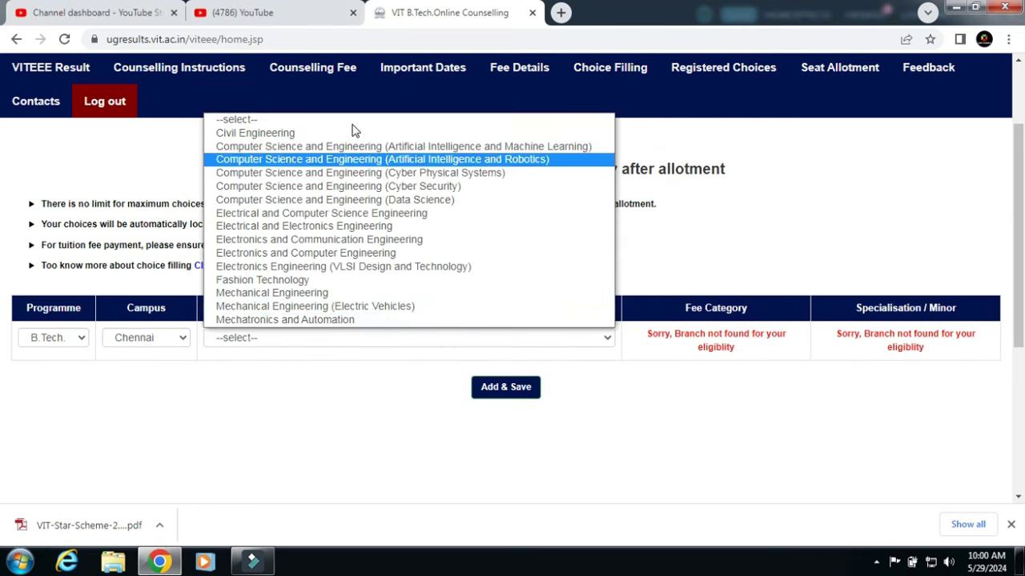
pyautogui.click(357, 136)
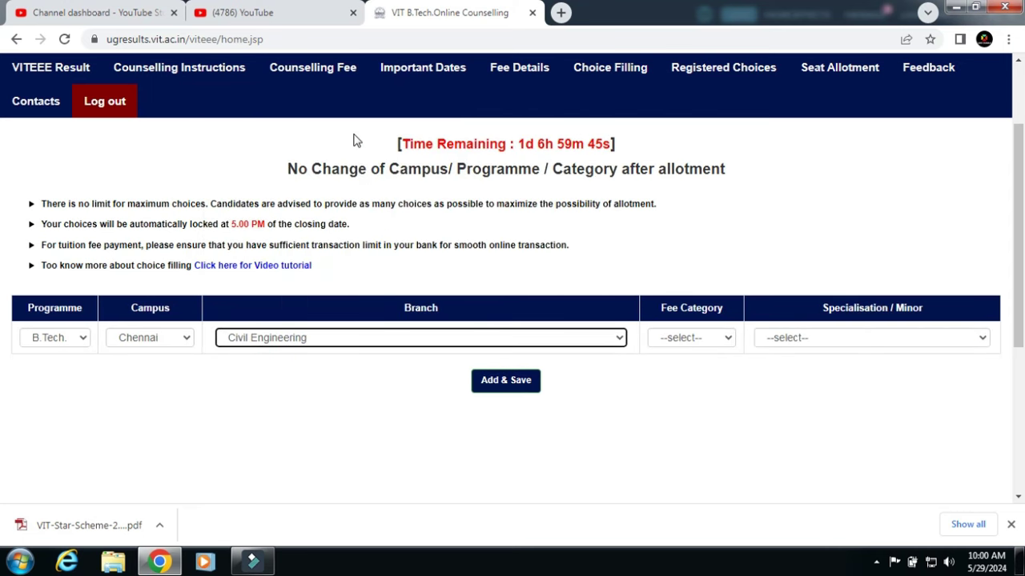
# Step: Check the Chennai fee categories for Civil Engineering and for Computer Science and Engineering (Artificial Intelligence and Machine Learning)
pyautogui.click(698, 338)
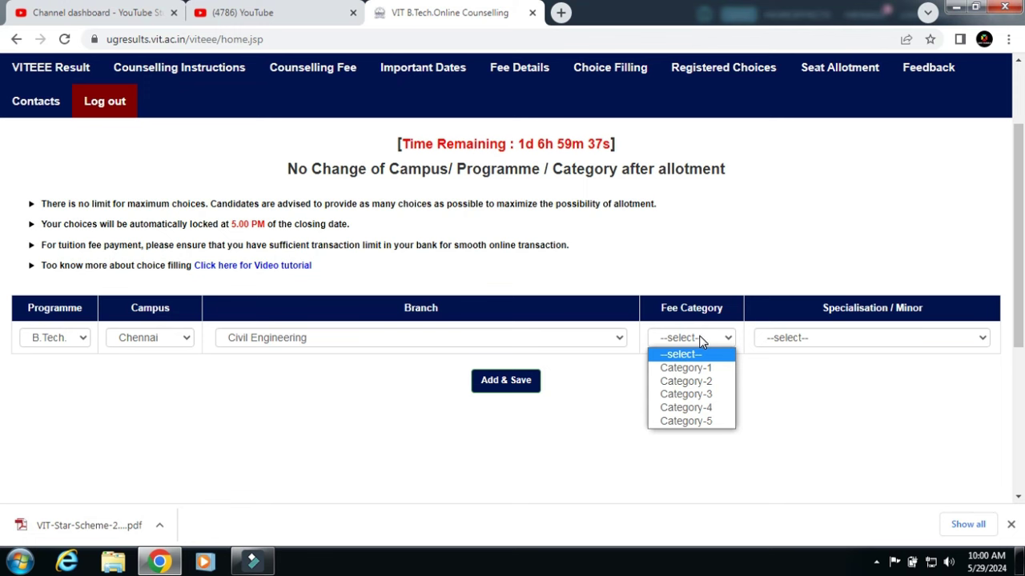
pyautogui.click(496, 340)
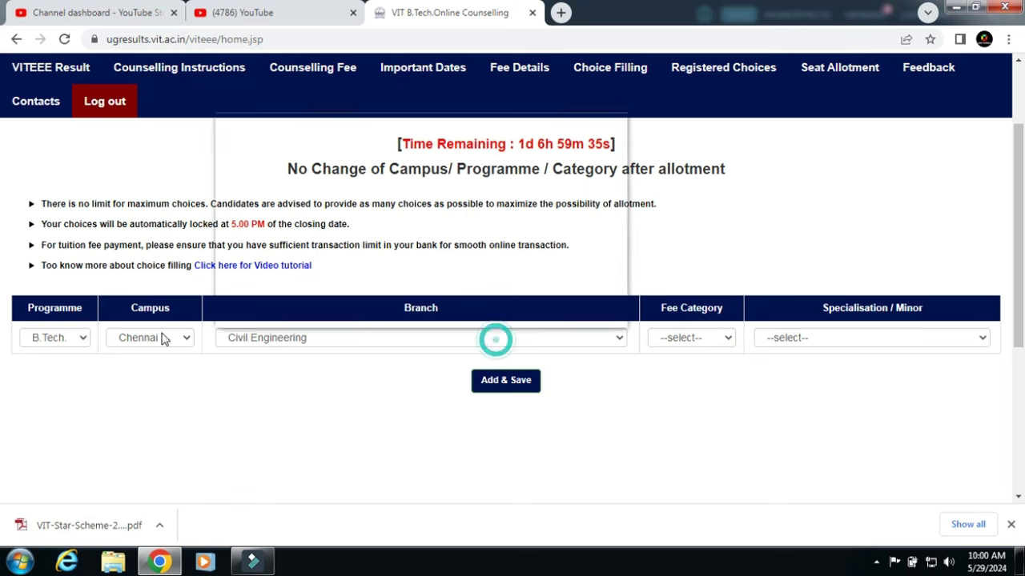
pyautogui.click(360, 151)
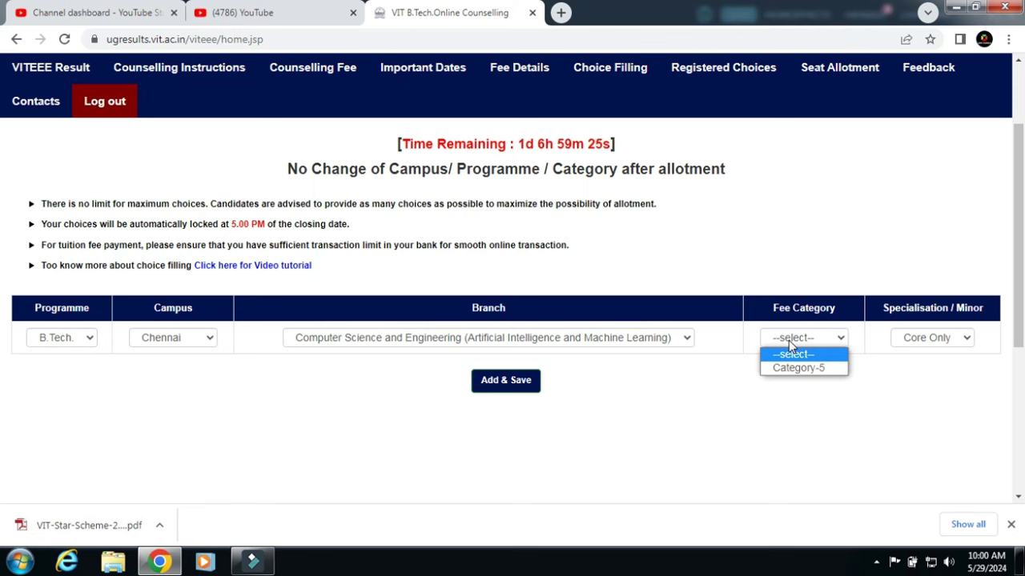
# Step: Check the fee categories for Computer Science and Engineering (Artificial Intelligence and Robotics) and for its Cyber Physical Systems branch
pyautogui.click(649, 340)
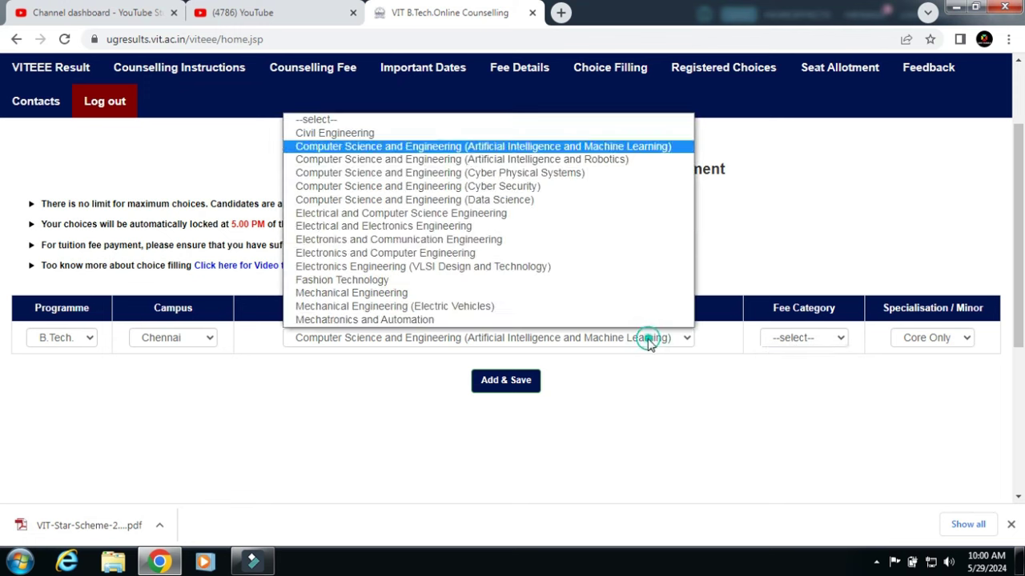
pyautogui.click(494, 159)
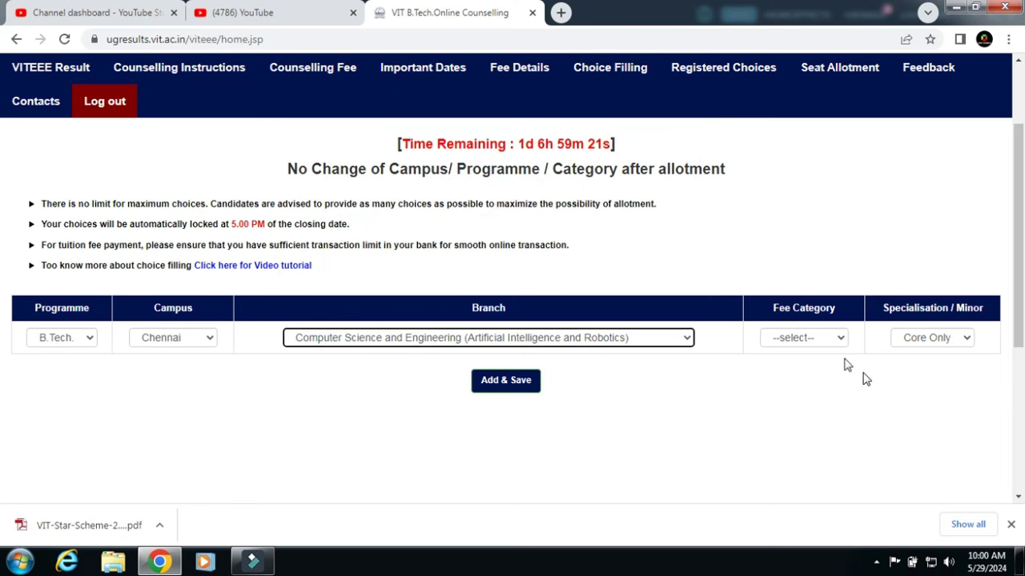
pyautogui.click(810, 343)
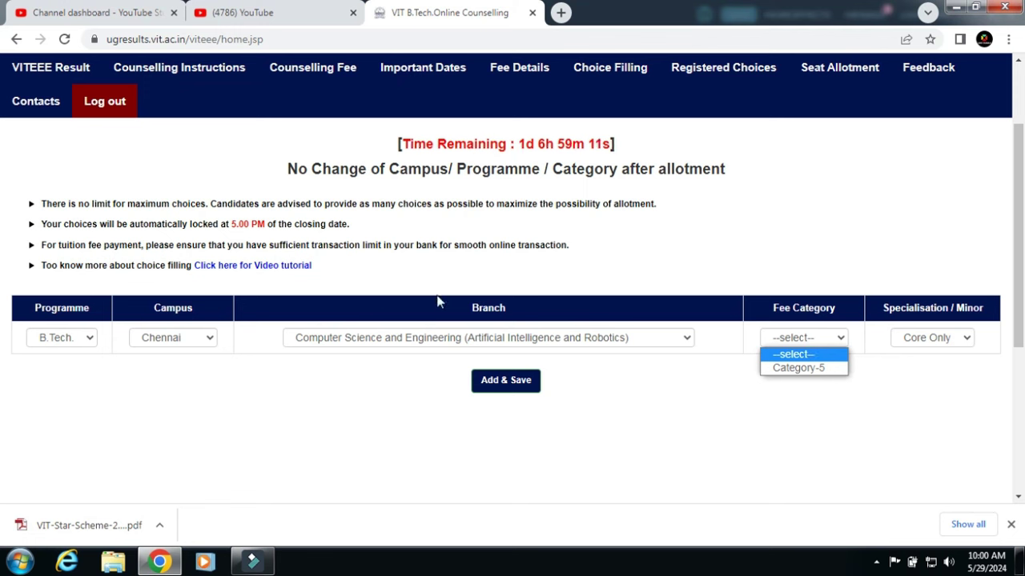
pyautogui.click(480, 343)
pyautogui.click(480, 343)
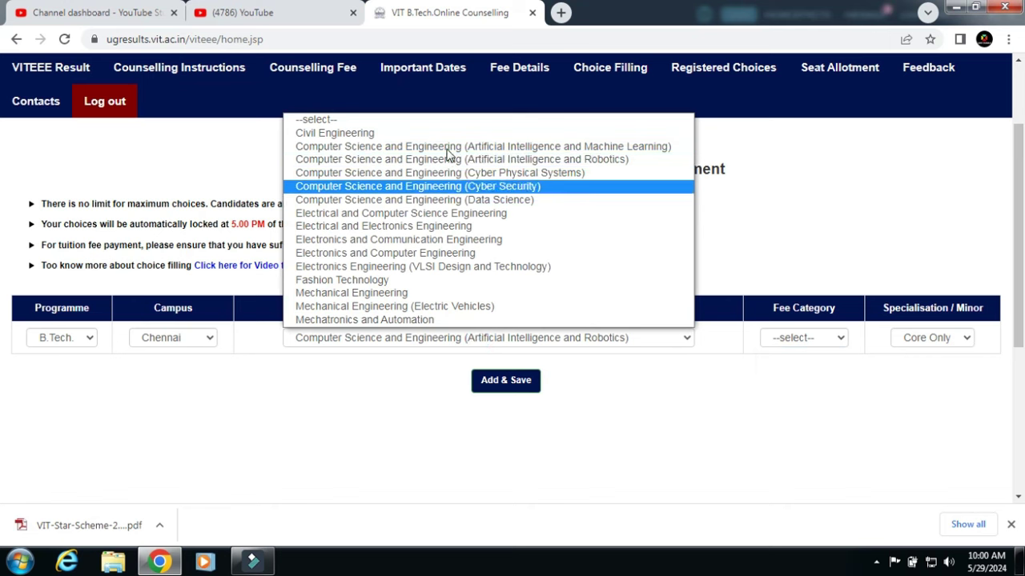
pyautogui.click(483, 173)
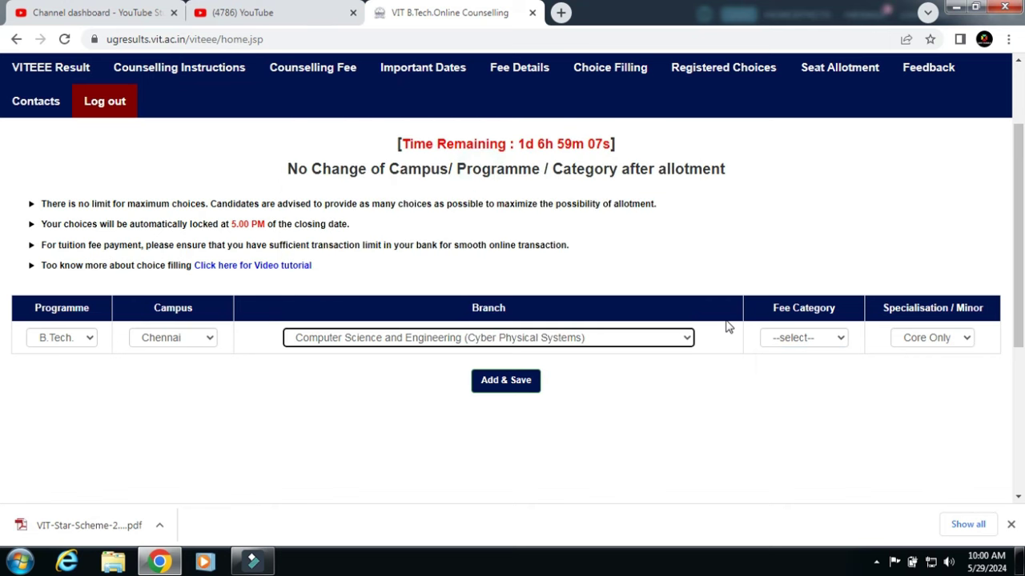
pyautogui.click(770, 338)
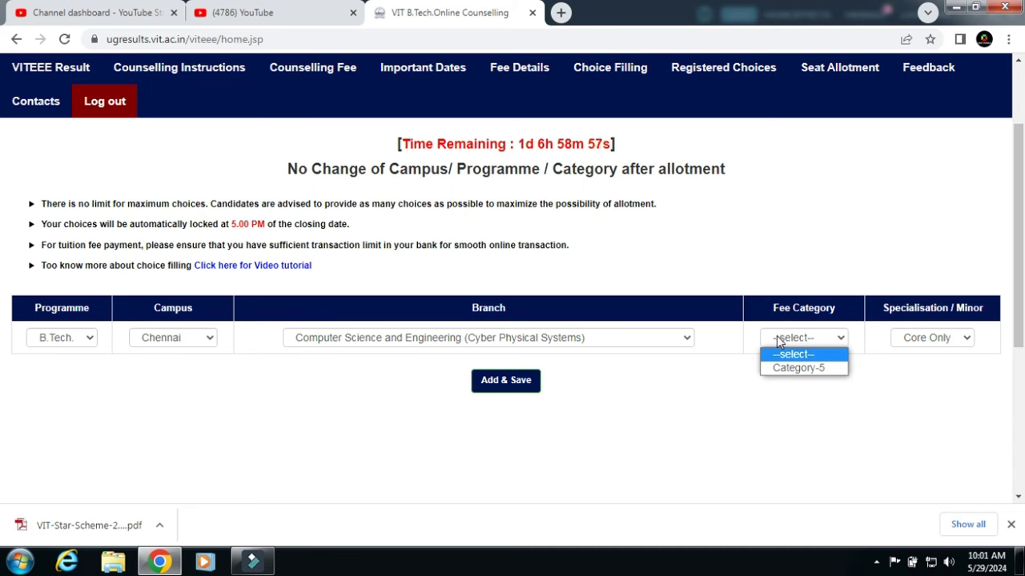
# Step: Check the fee categories for Computer Science and Engineering (Cyber Security) and for Computer Science and Engineering (Data Science)
pyautogui.click(656, 338)
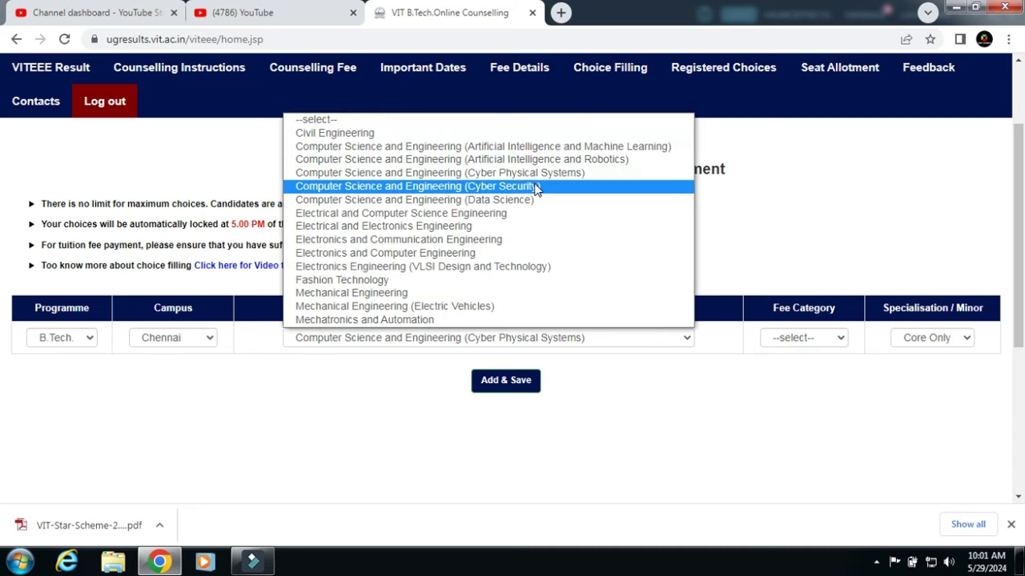
pyautogui.click(536, 187)
pyautogui.click(832, 337)
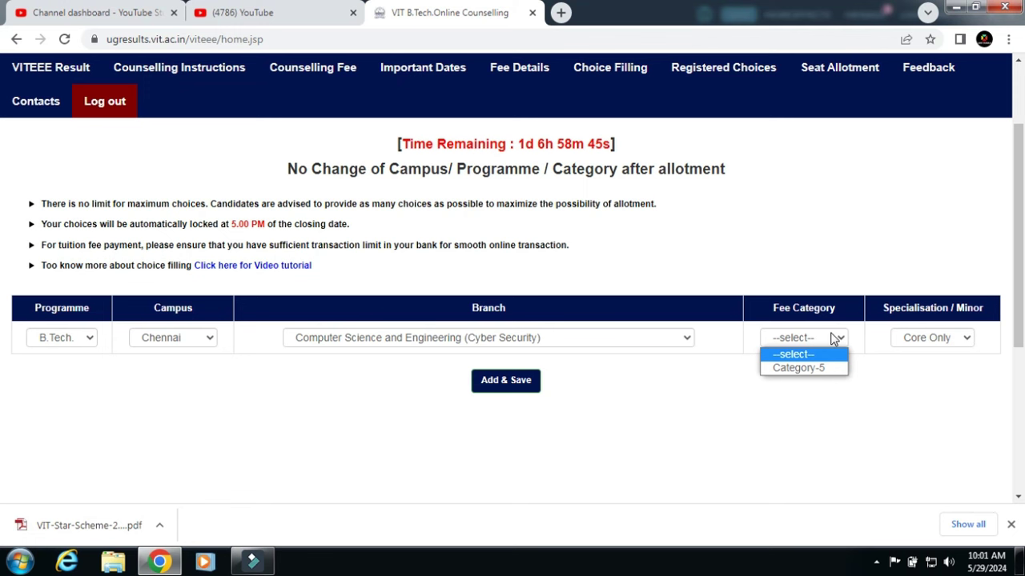
pyautogui.click(677, 343)
pyautogui.click(553, 200)
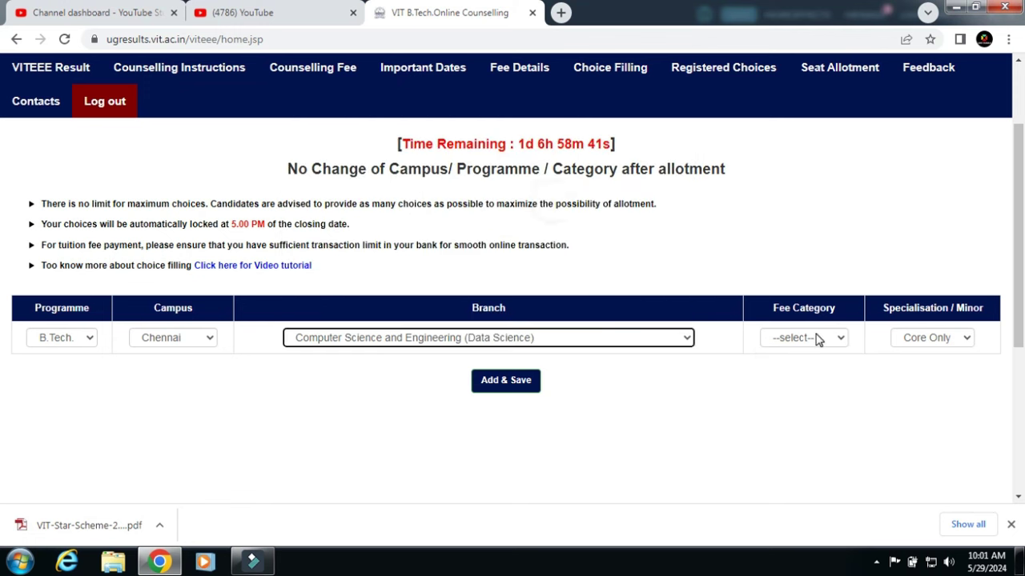
pyautogui.click(817, 338)
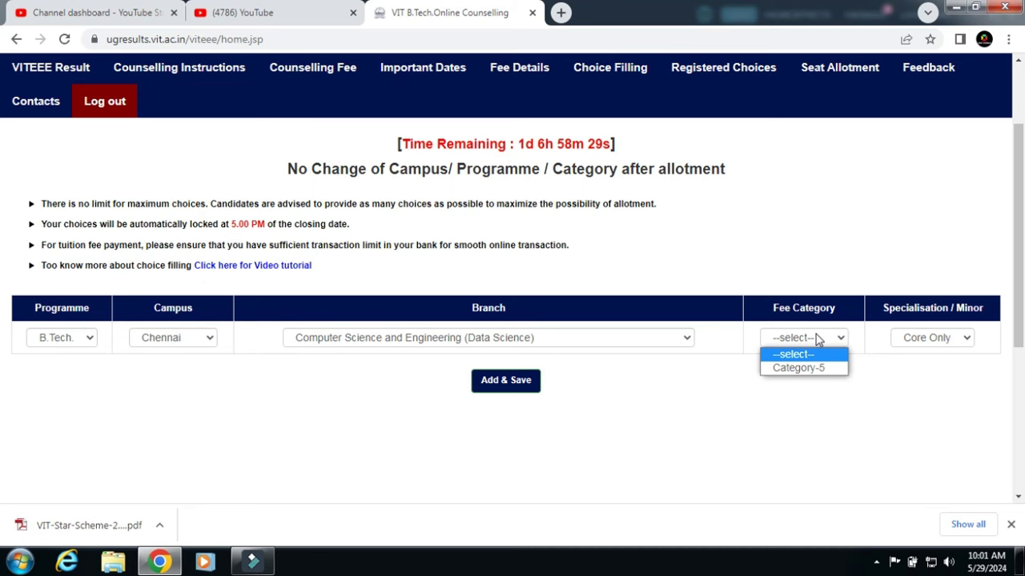
# Step: Check the fee categories for Electrical and Computer Science Engineering and for Electrical and Electronics Engineering
pyautogui.click(613, 346)
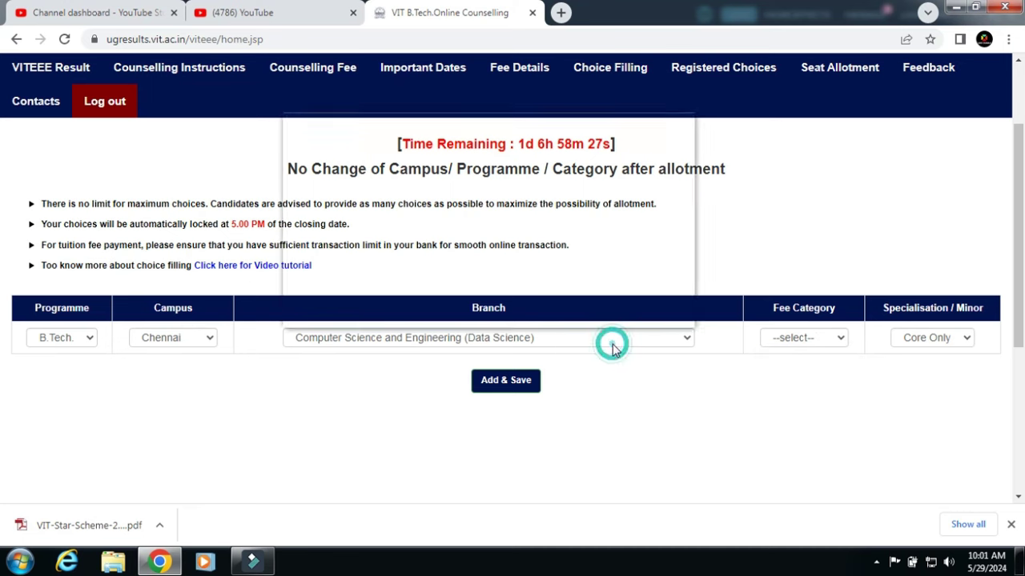
pyautogui.click(506, 214)
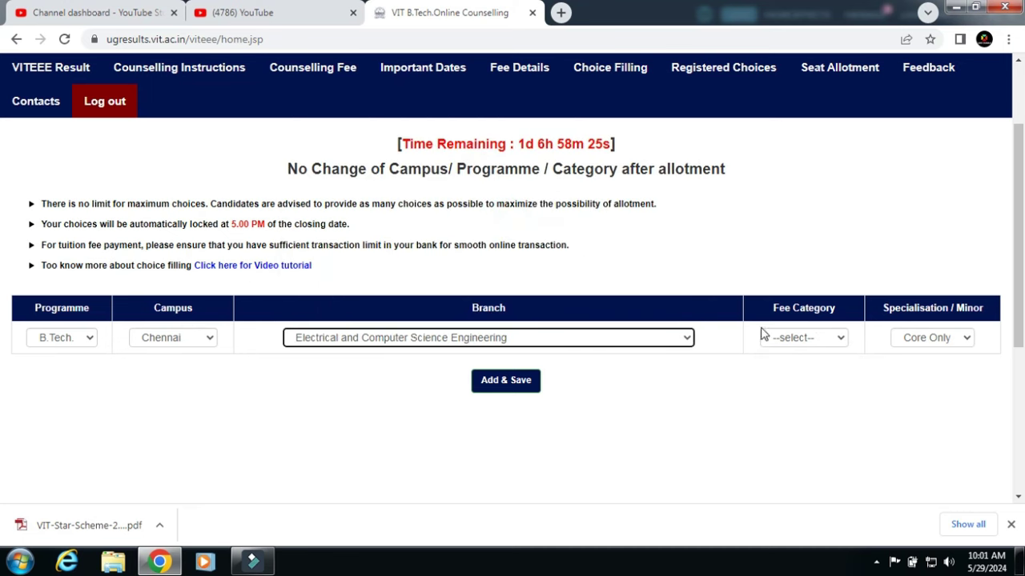
pyautogui.click(809, 338)
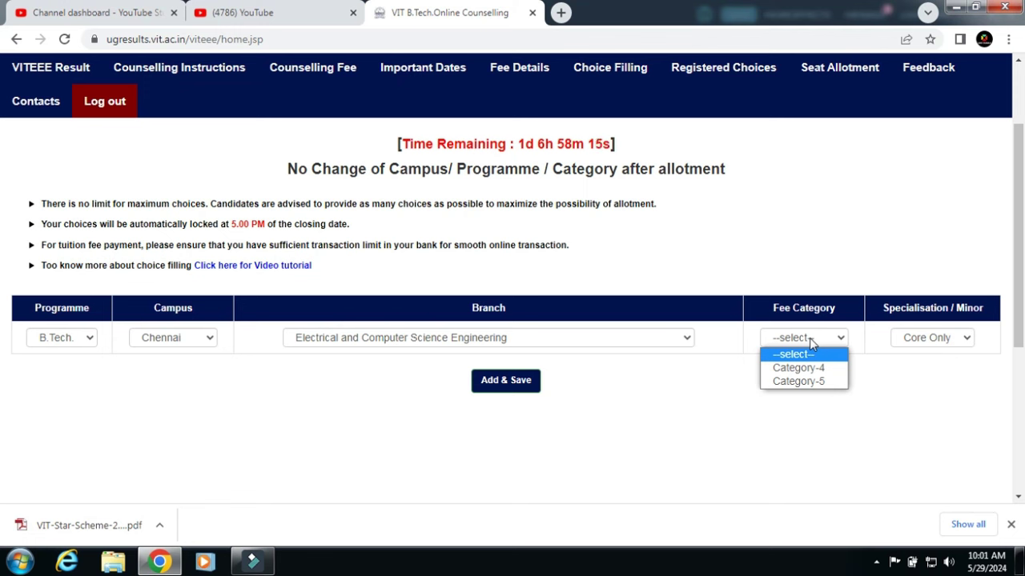
pyautogui.click(583, 344)
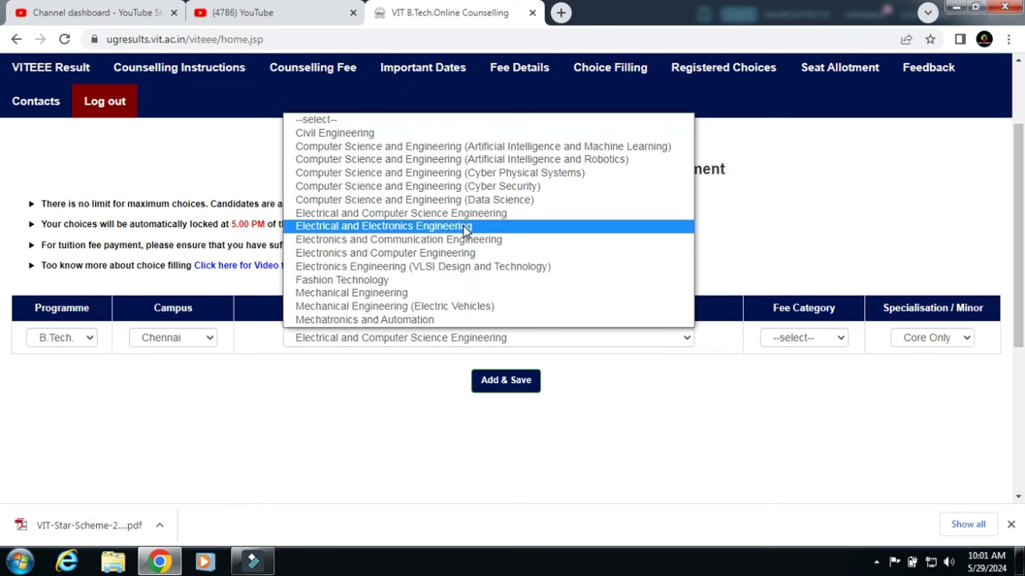
pyautogui.click(465, 228)
pyautogui.click(819, 338)
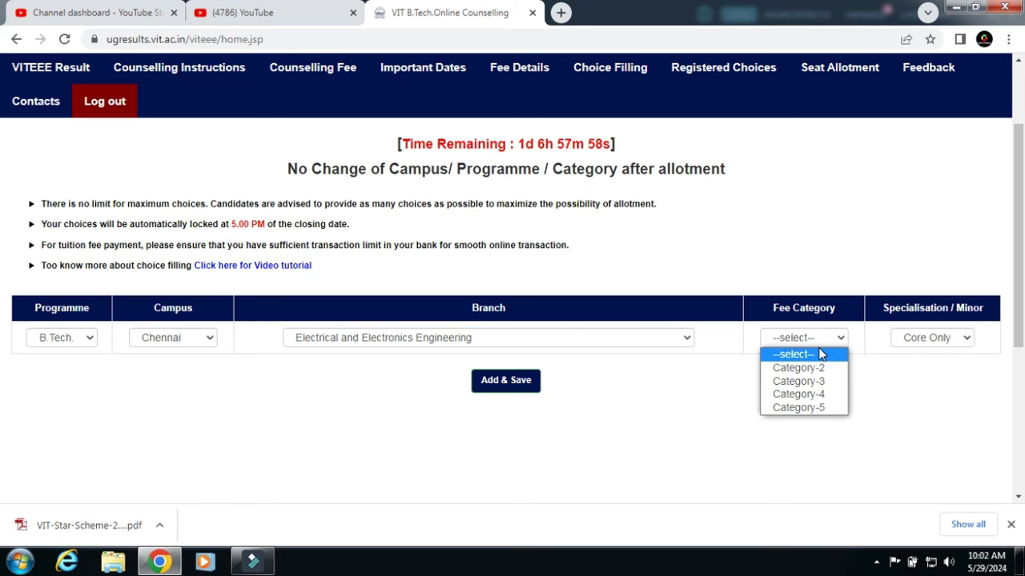
# Step: Check the fee categories for Electronics and Communication Engineering and for Electronics and Computer Engineering
pyautogui.click(681, 337)
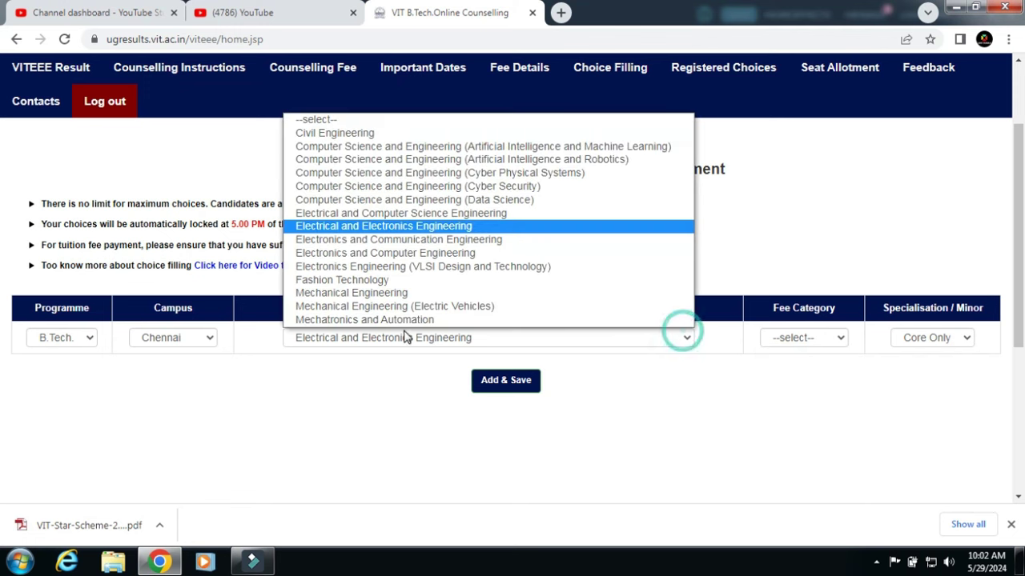
pyautogui.click(409, 239)
pyautogui.click(819, 341)
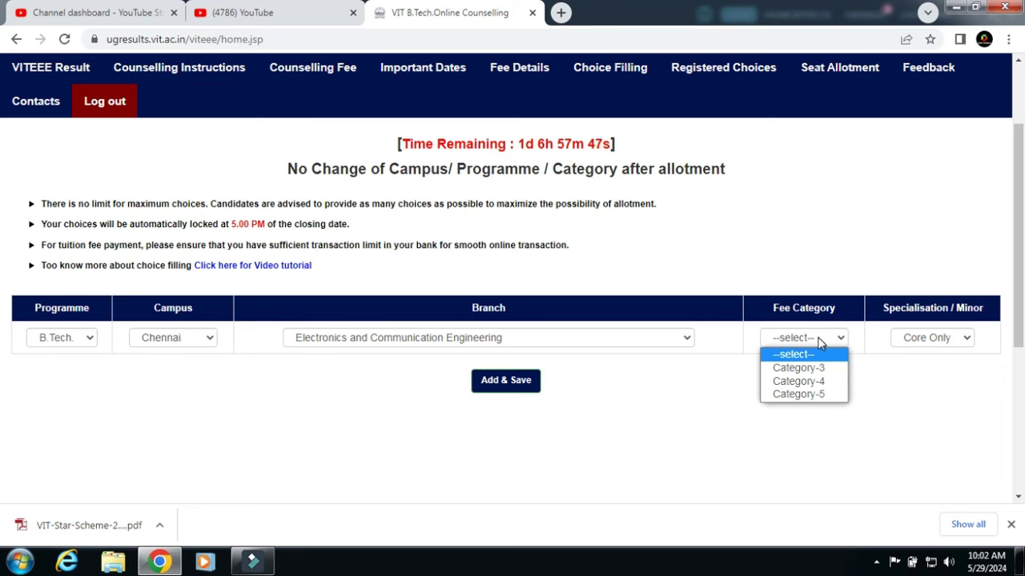
pyautogui.click(642, 343)
pyautogui.click(641, 344)
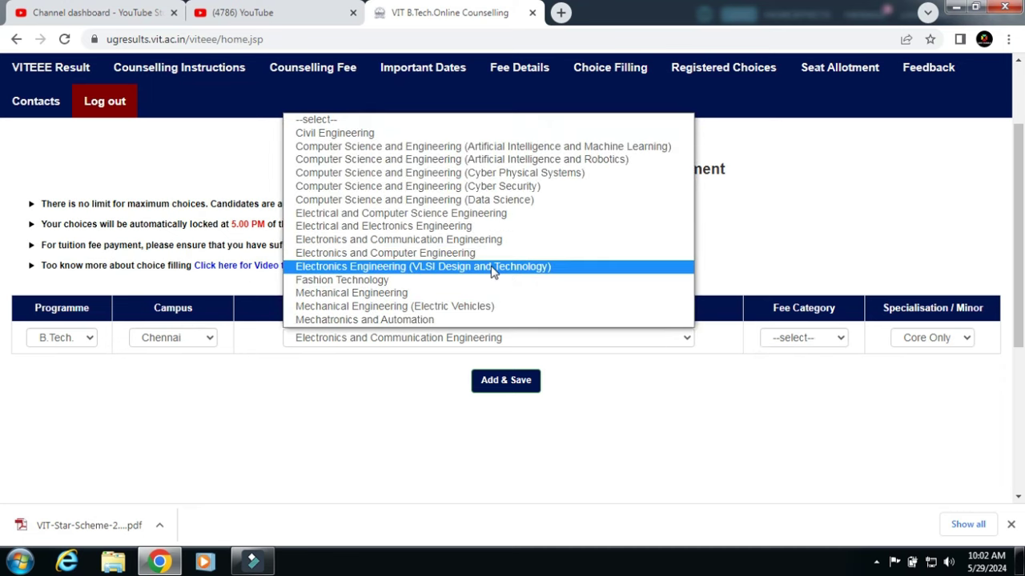
pyautogui.click(491, 260)
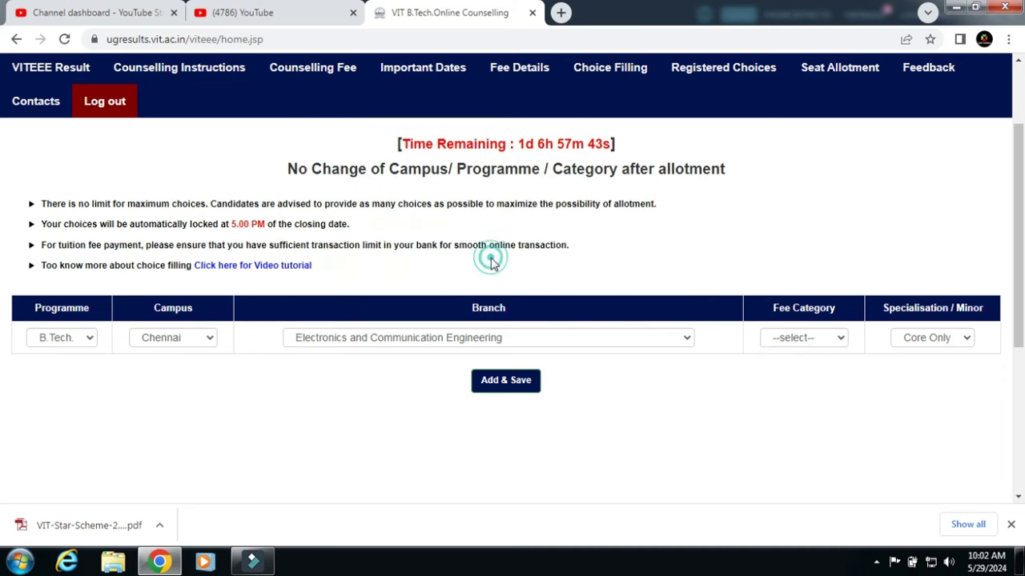
pyautogui.click(801, 339)
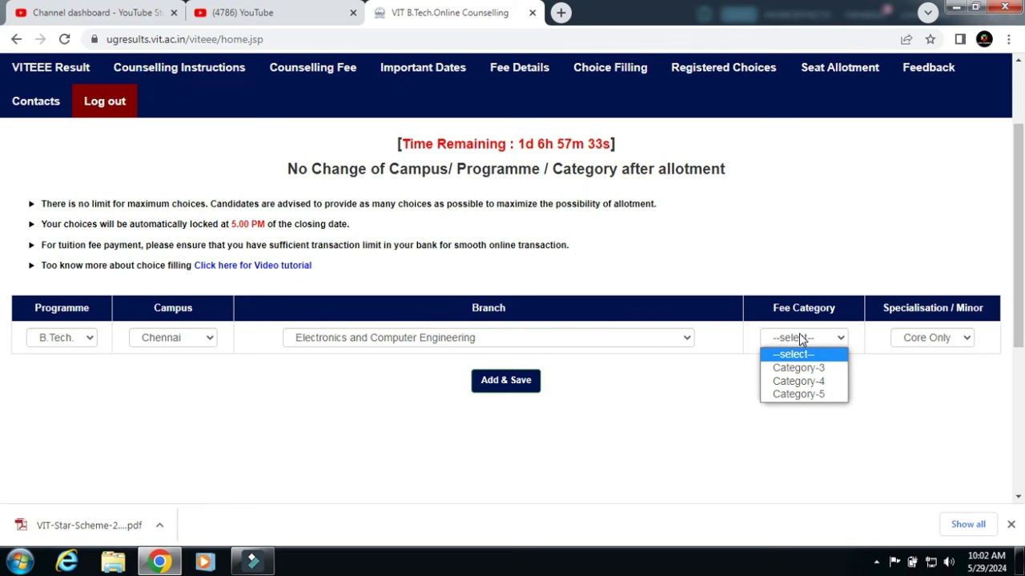
# Step: Check the fee categories for Electronics Engineering (VLSI Design and Technology) and for Fashion Technology
pyautogui.click(641, 338)
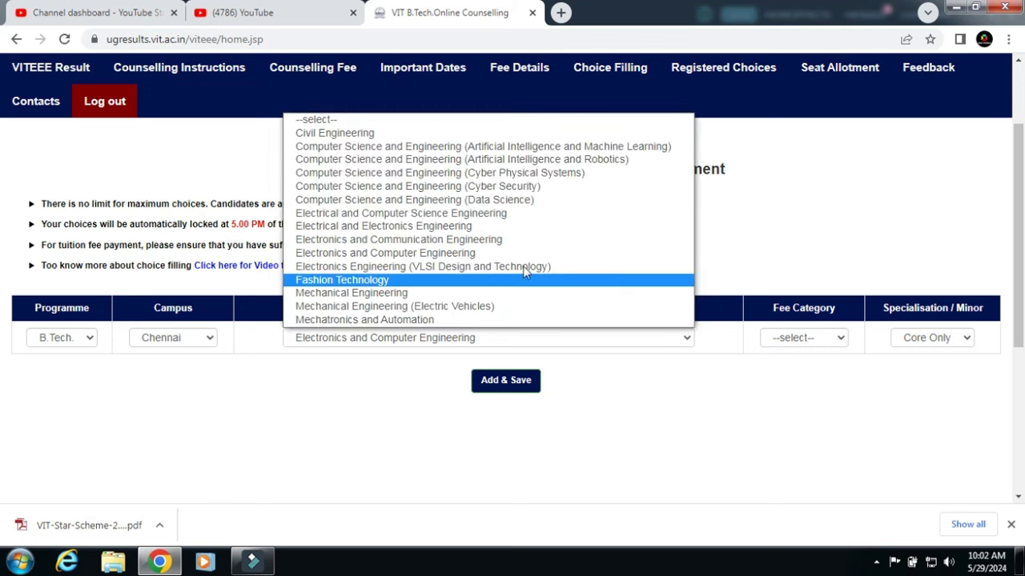
pyautogui.click(460, 267)
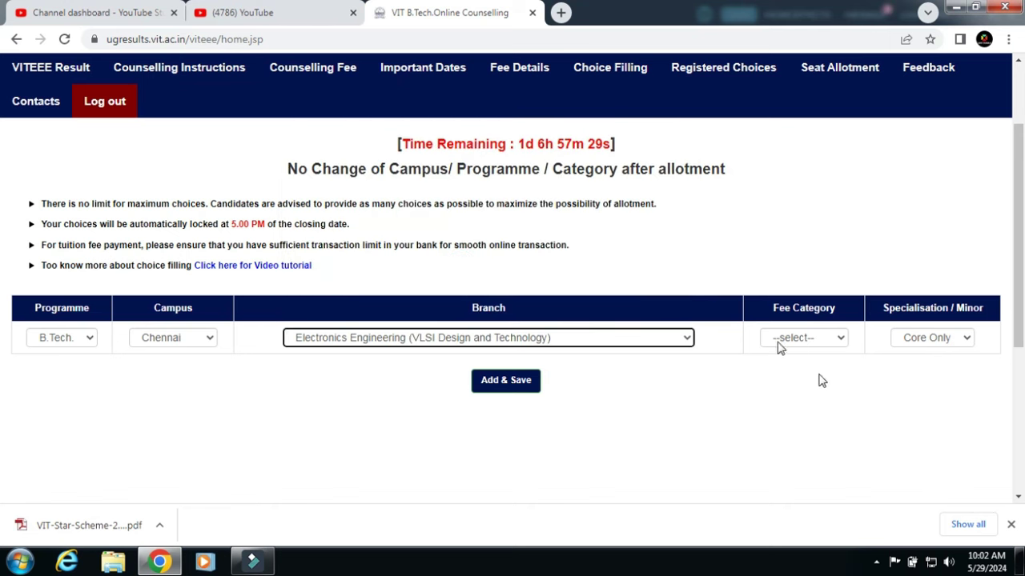
pyautogui.click(826, 343)
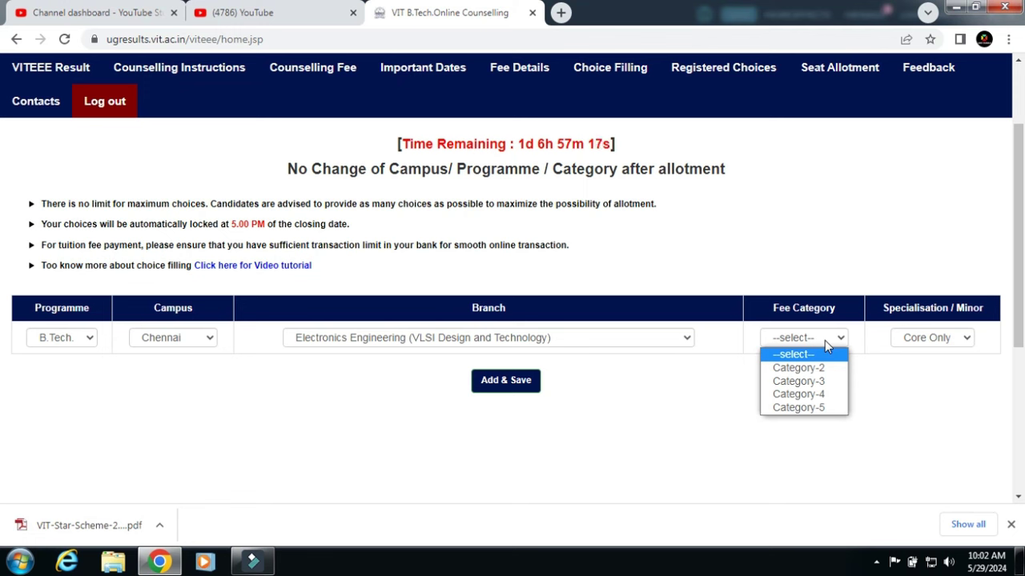
pyautogui.click(626, 344)
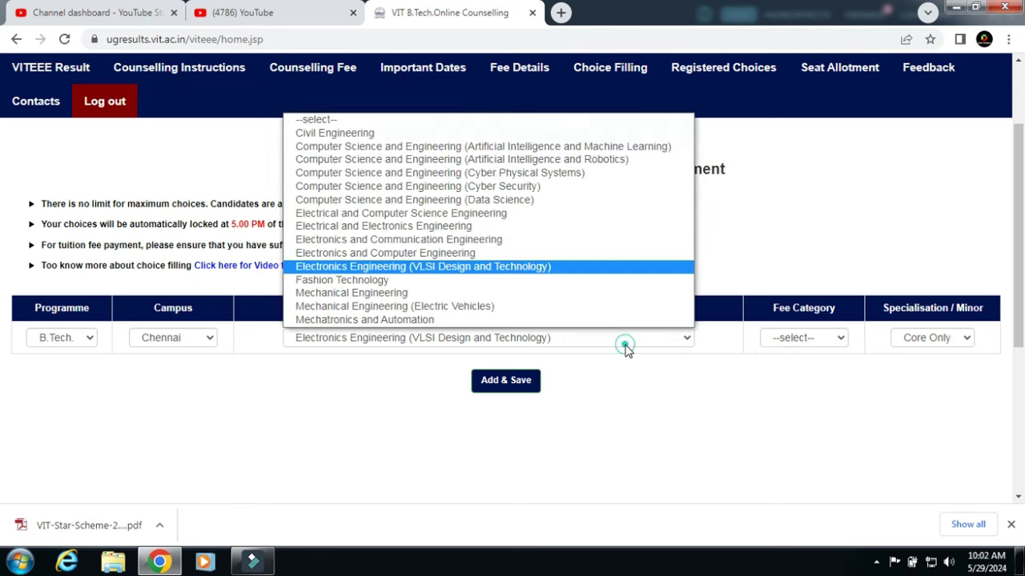
pyautogui.click(513, 284)
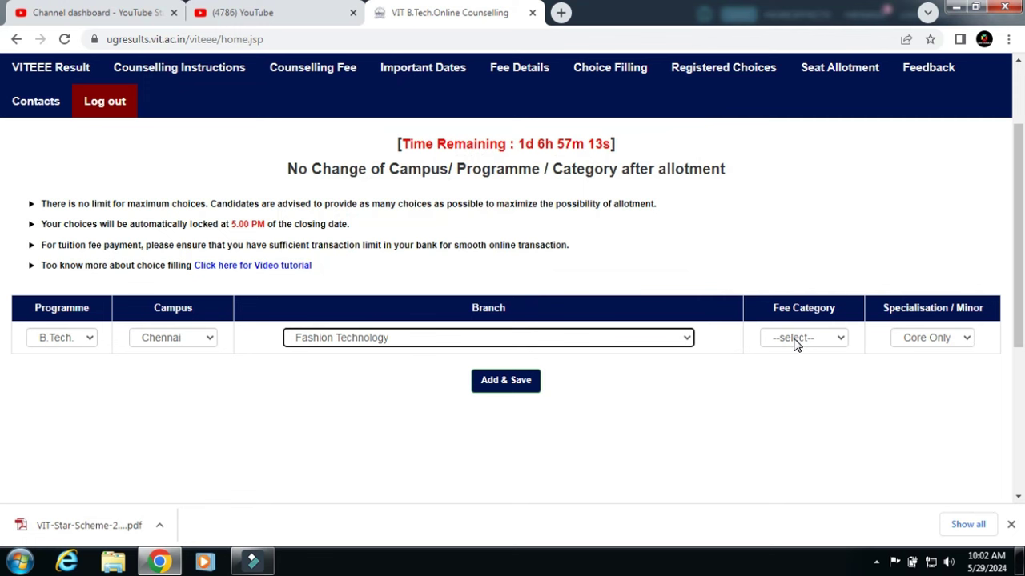
pyautogui.click(797, 344)
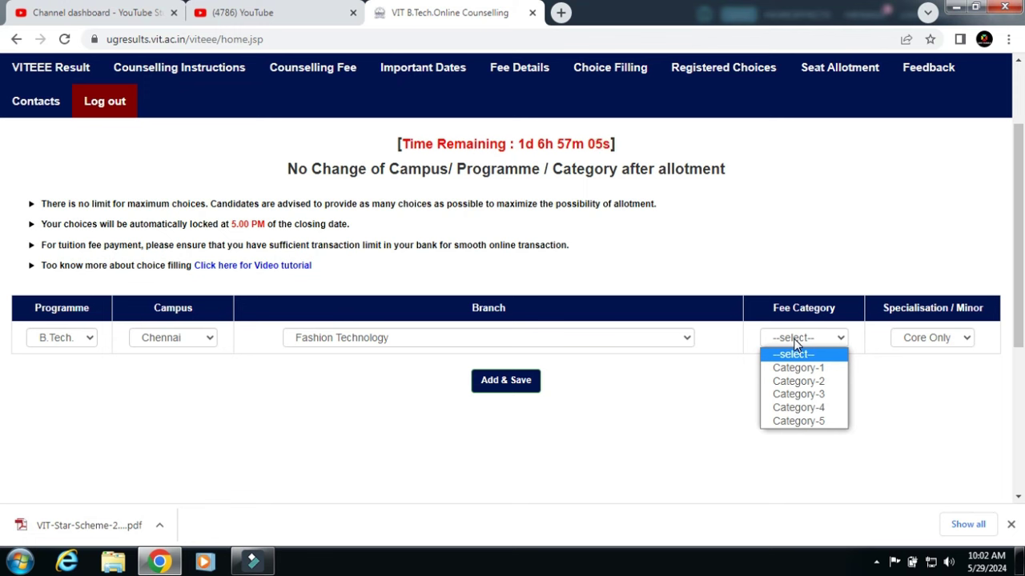
# Step: Switch the branch to Mechanical Engineering and check its specialisation options and fee categories
pyautogui.click(662, 347)
pyautogui.click(403, 298)
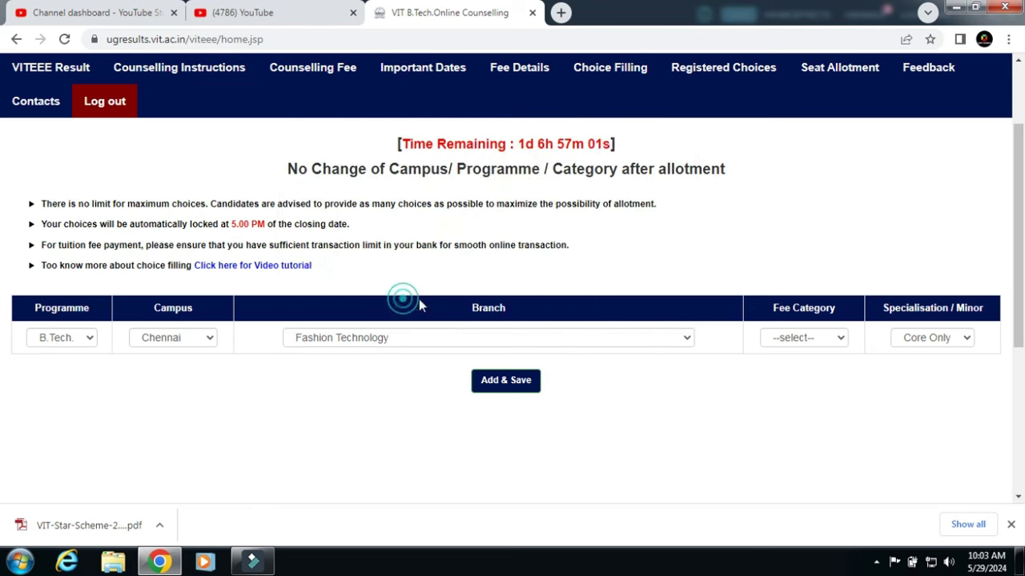
pyautogui.click(790, 343)
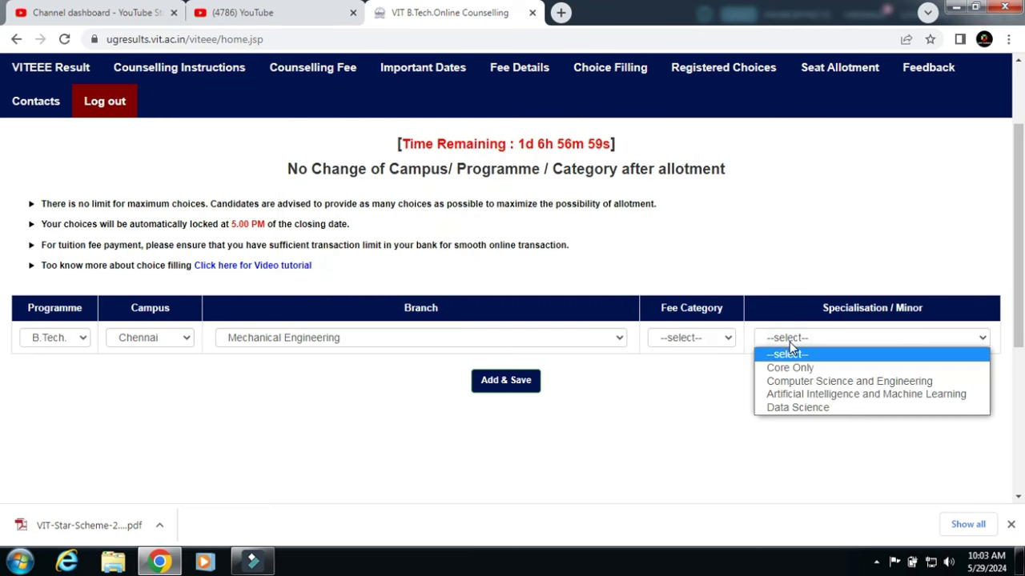
pyautogui.click(723, 337)
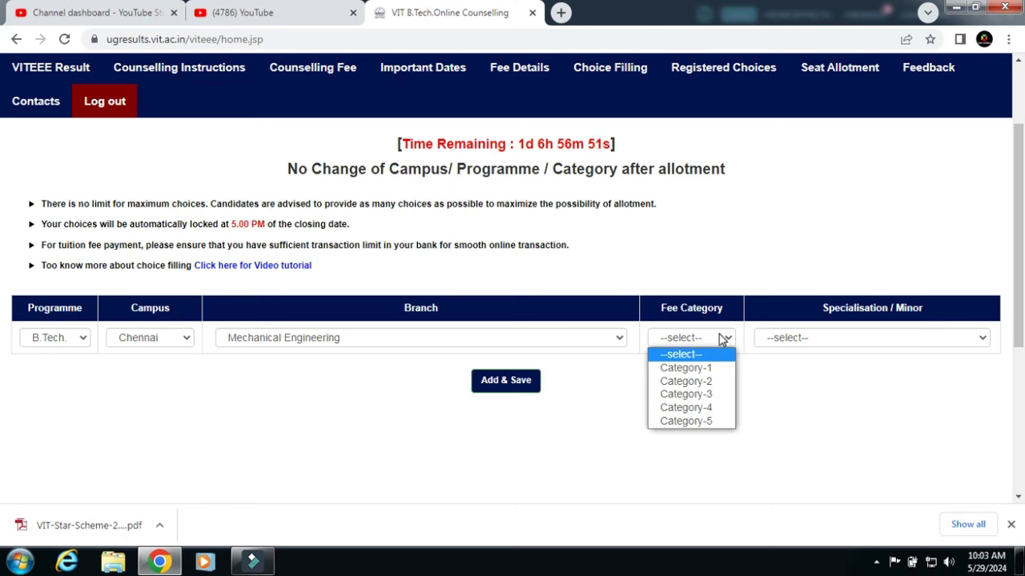
# Step: Change the branch to Mechanical Engineering (Electric Vehicles) for the Chennai campus
pyautogui.click(328, 340)
pyautogui.click(327, 337)
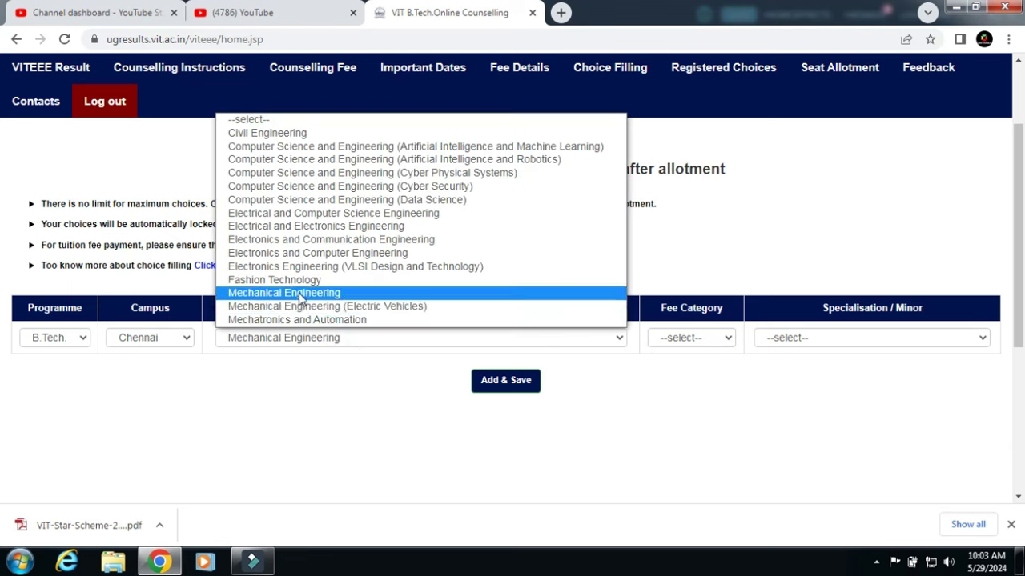
pyautogui.click(305, 307)
pyautogui.click(672, 347)
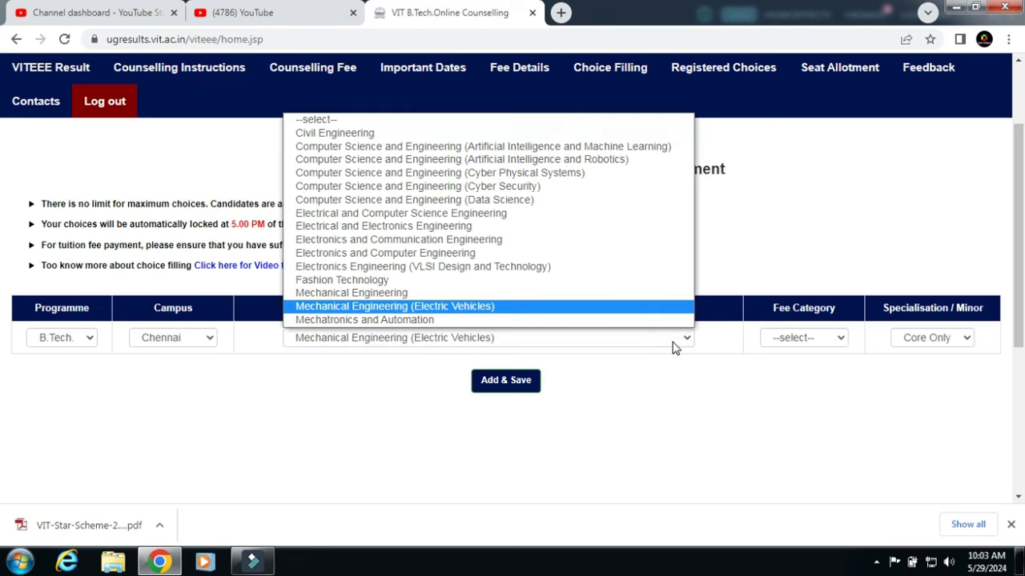
pyautogui.click(625, 305)
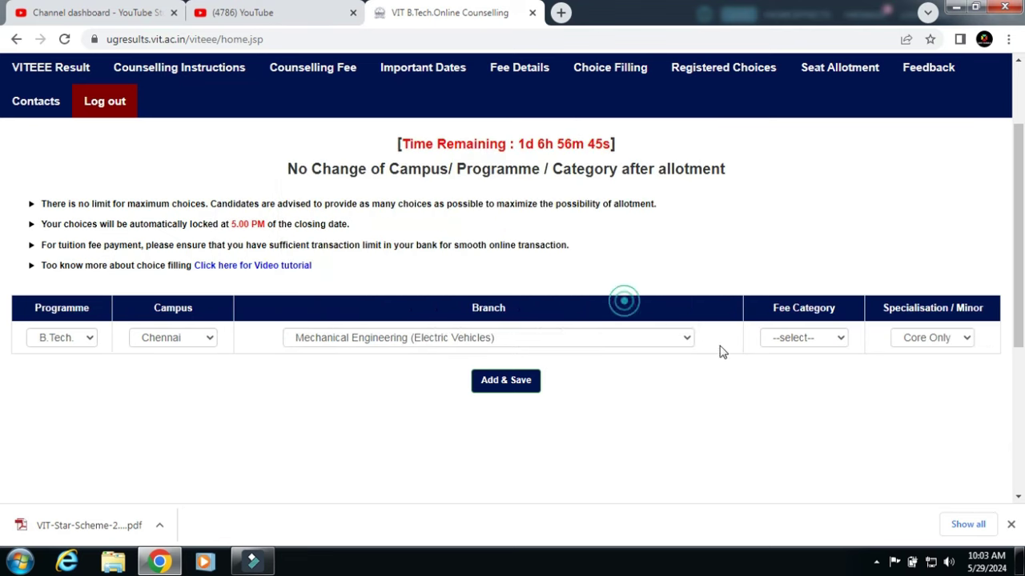
# Step: Check the fee categories for Mechanical Engineering (Electric Vehicles) and for Mechatronics and Automation at the Chennai campus
pyautogui.click(787, 337)
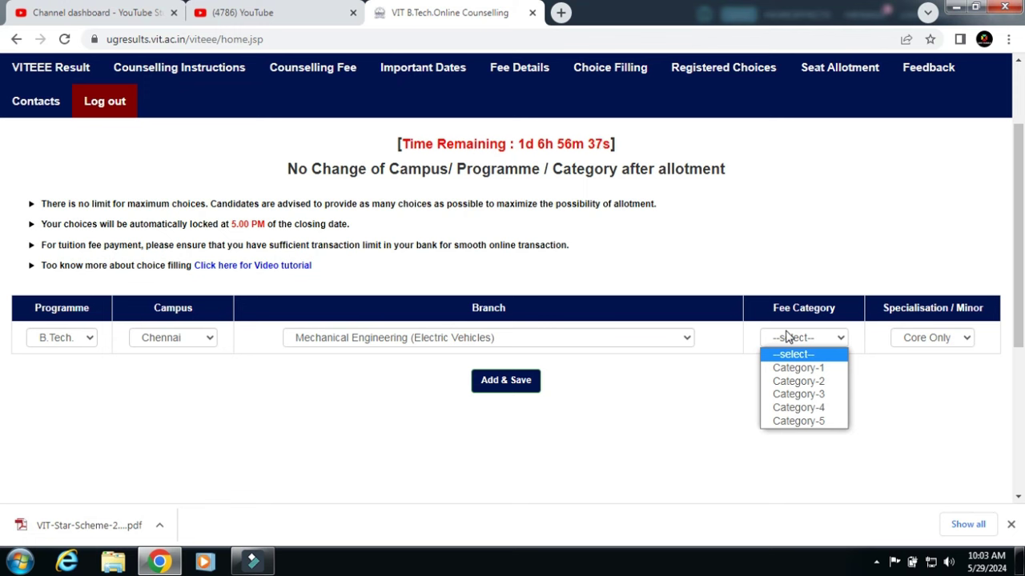
pyautogui.click(632, 341)
pyautogui.click(373, 320)
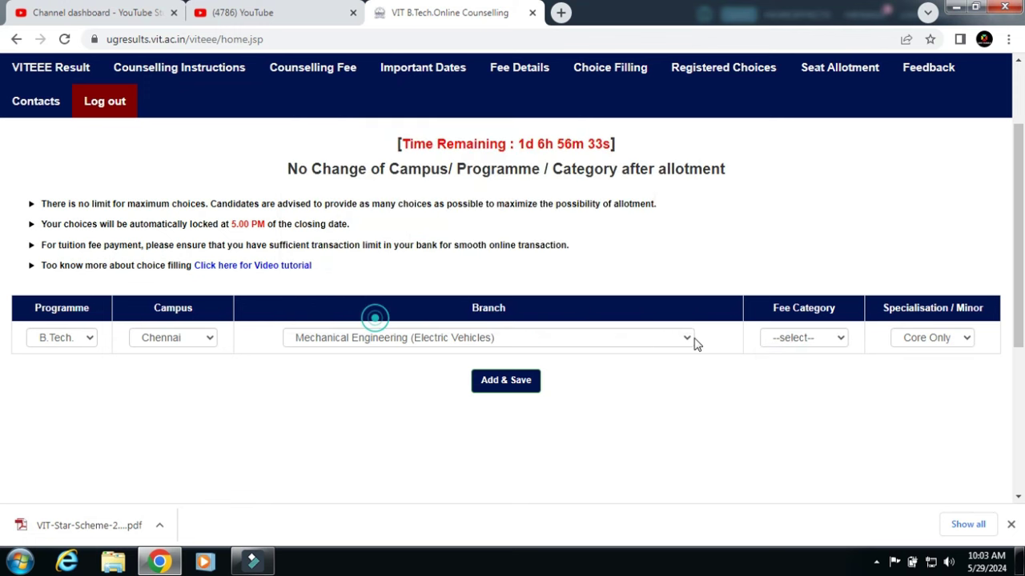
pyautogui.click(805, 343)
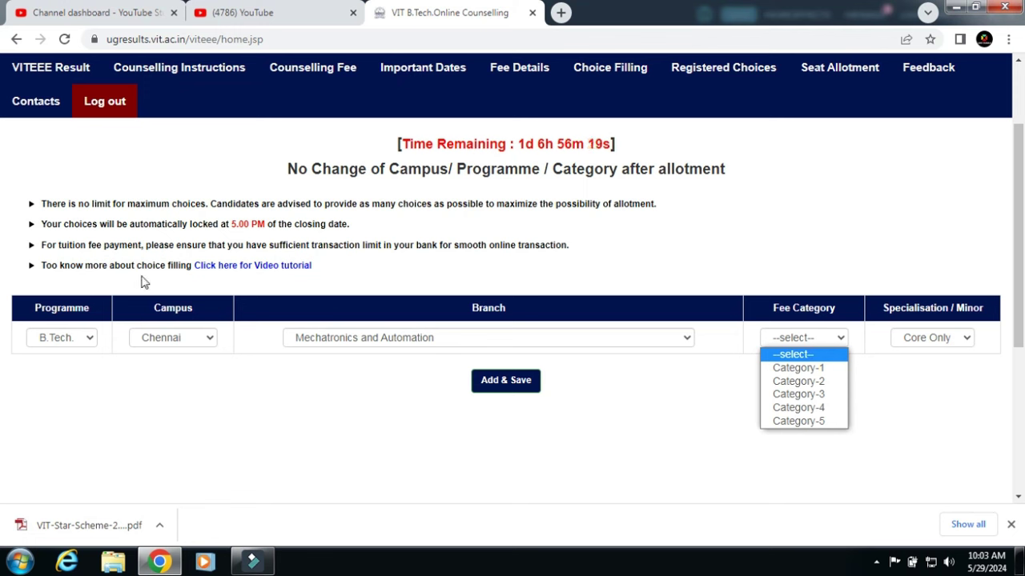
# Step: Switch the campus to VIT-AP and check the fee categories for Computer Science and Business Systems
pyautogui.click(197, 336)
pyautogui.click(181, 393)
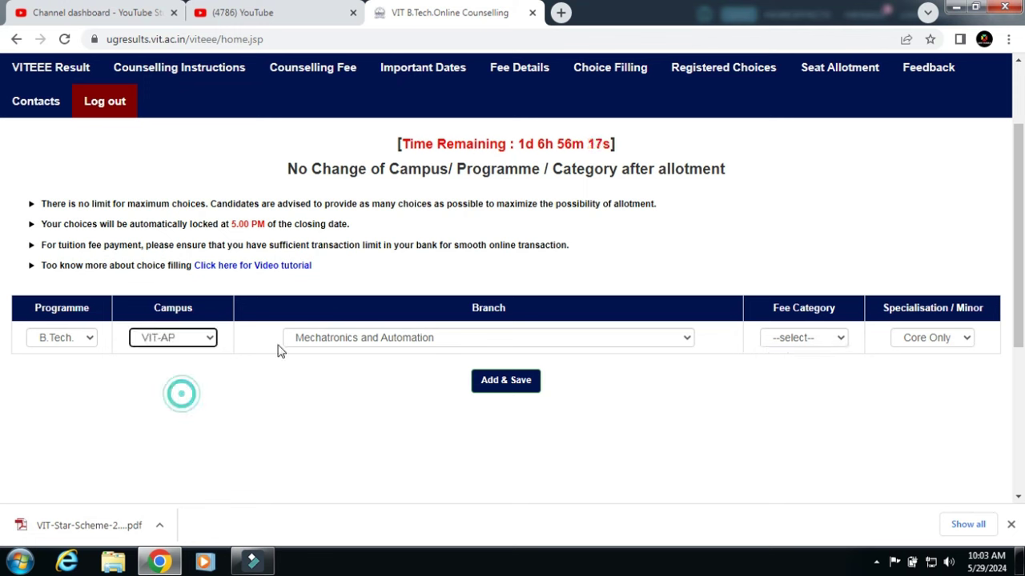
pyautogui.click(330, 339)
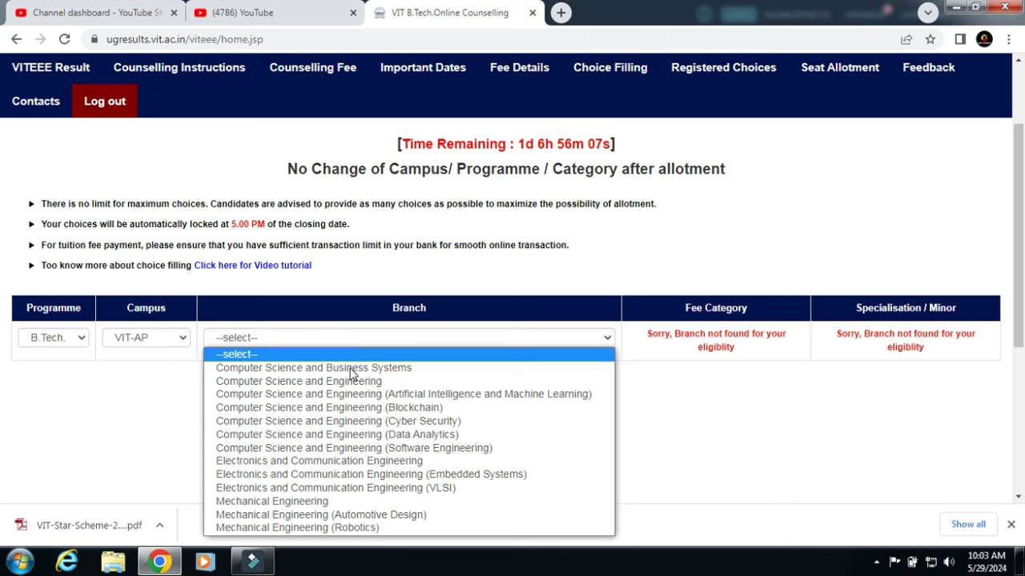
pyautogui.click(350, 368)
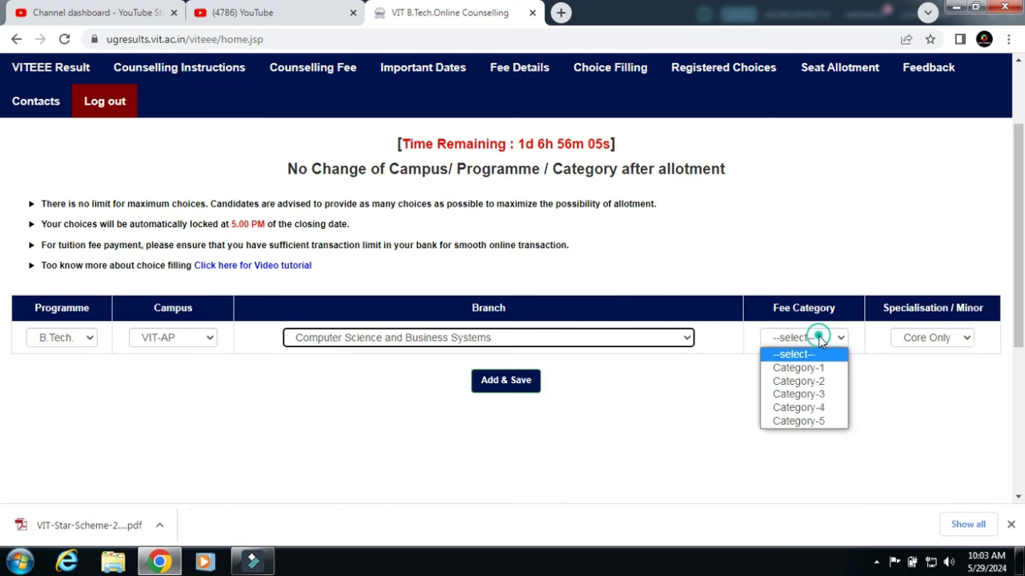
pyautogui.click(820, 339)
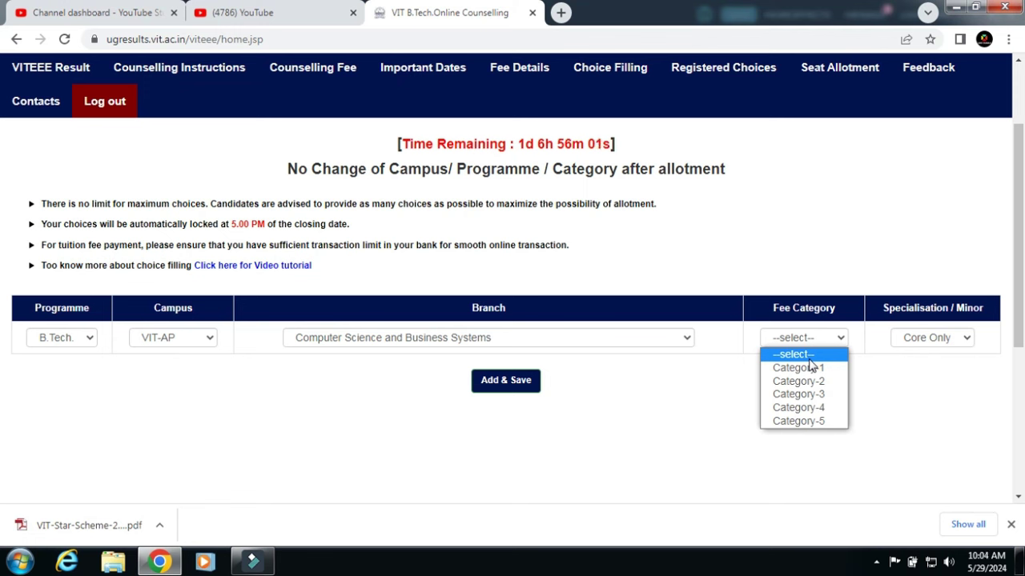
# Step: Check the fee categories for Computer Science and Engineering and for its Artificial Intelligence and Machine Learning branch at VIT-AP
pyautogui.click(611, 336)
pyautogui.click(417, 382)
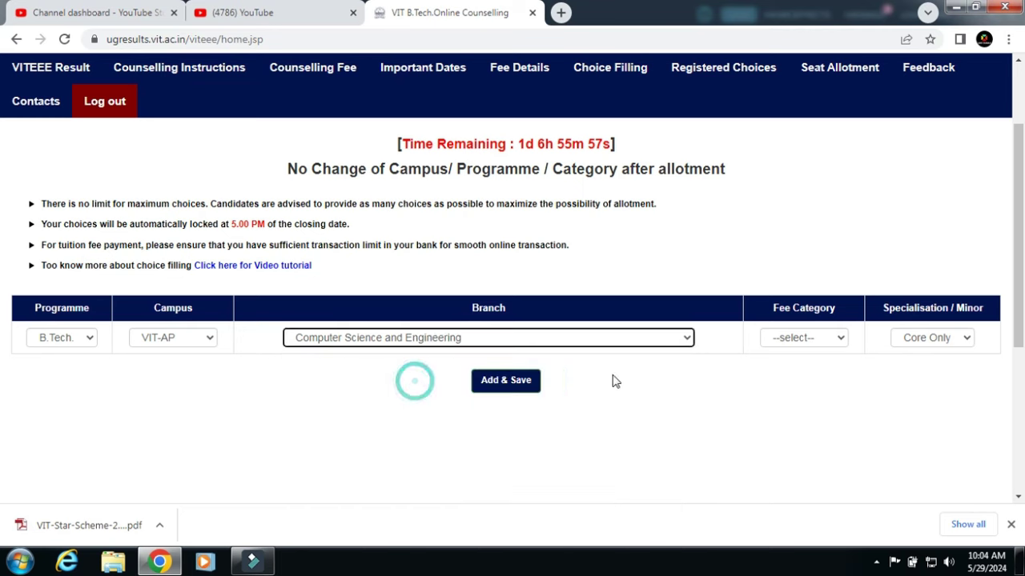
pyautogui.click(809, 339)
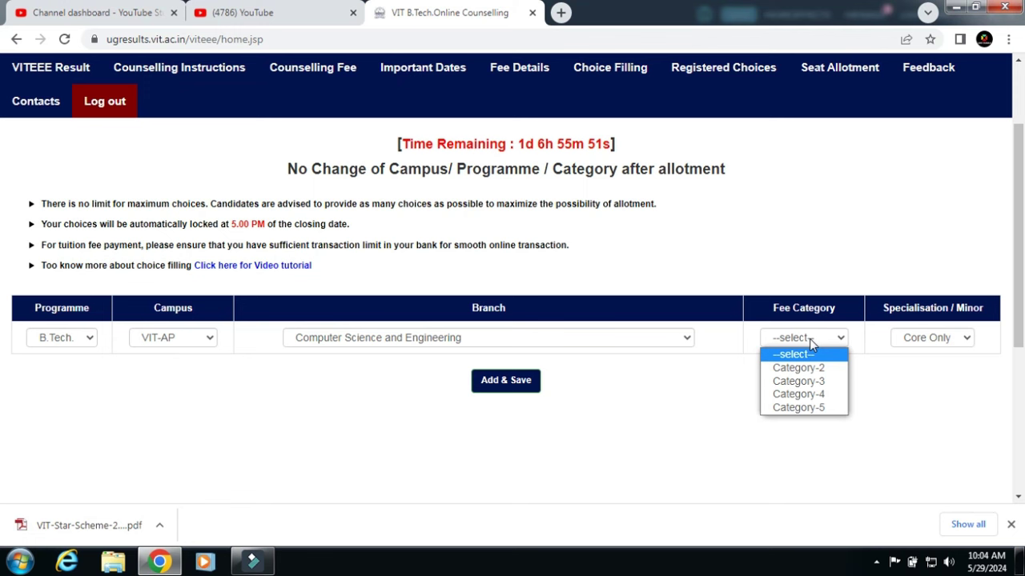
pyautogui.click(645, 340)
pyautogui.click(433, 394)
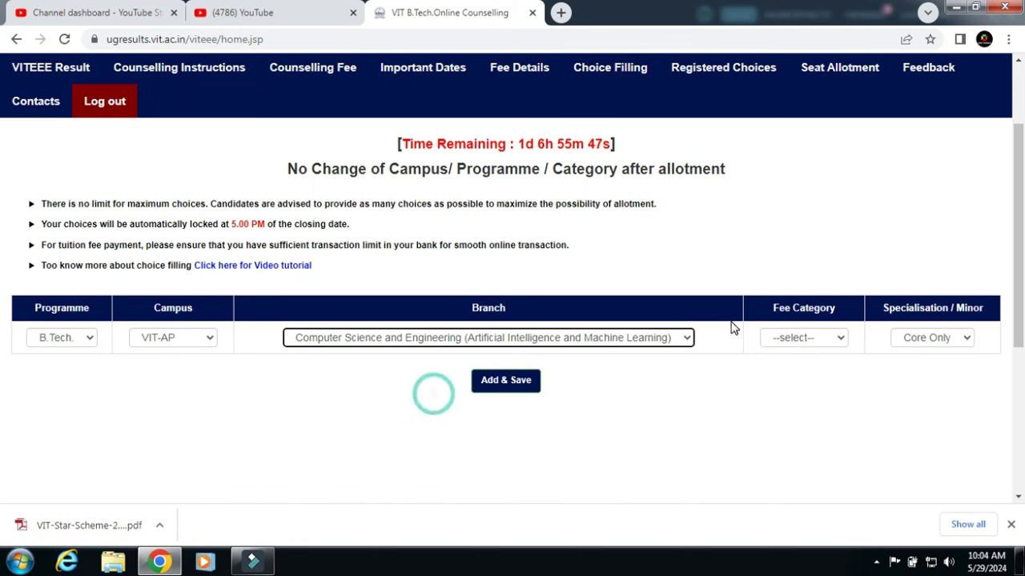
pyautogui.click(805, 338)
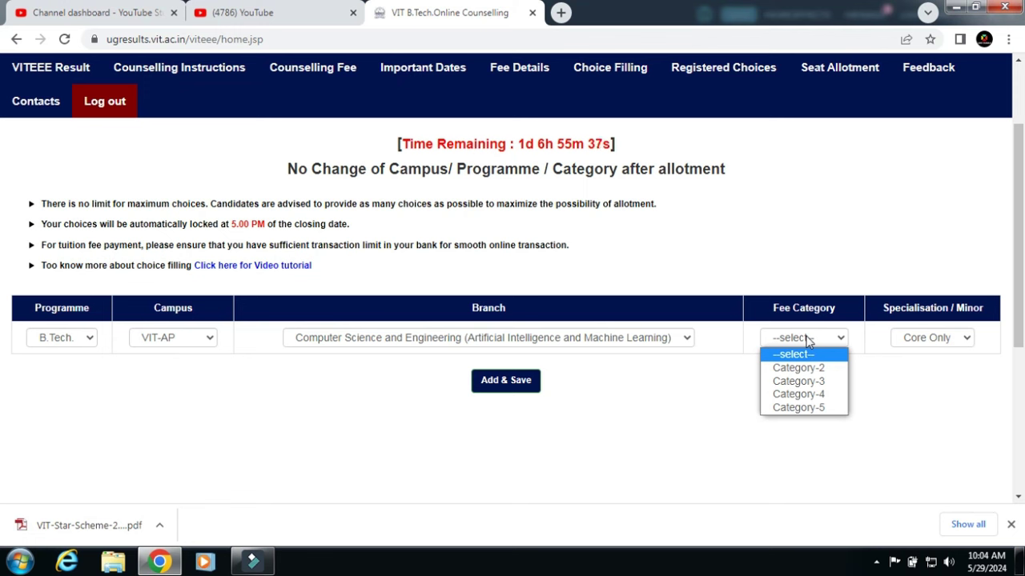
# Step: Check the fee categories for the Blockchain and Cyber Security branches of Computer Science and Engineering
pyautogui.click(576, 340)
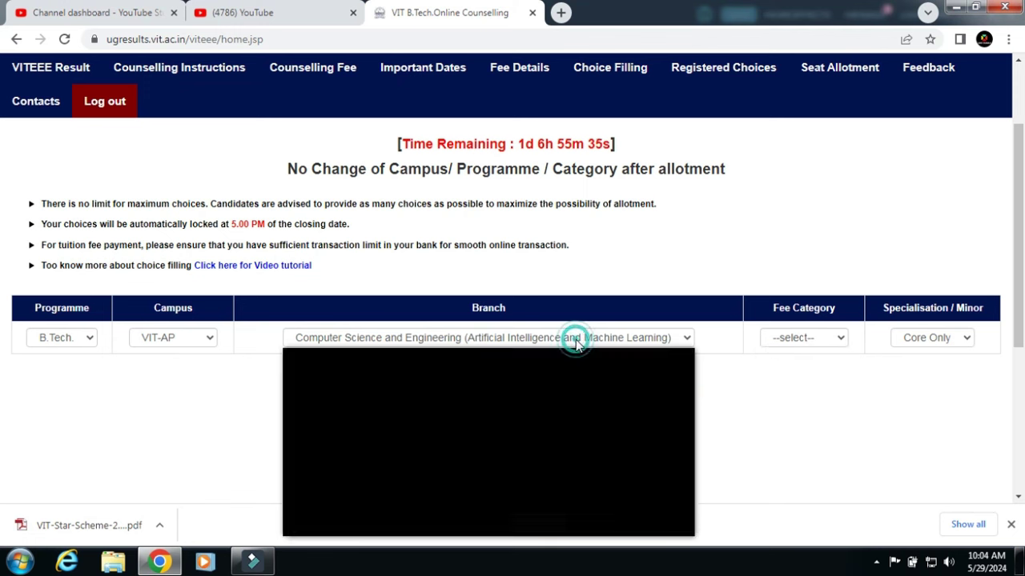
pyautogui.click(543, 407)
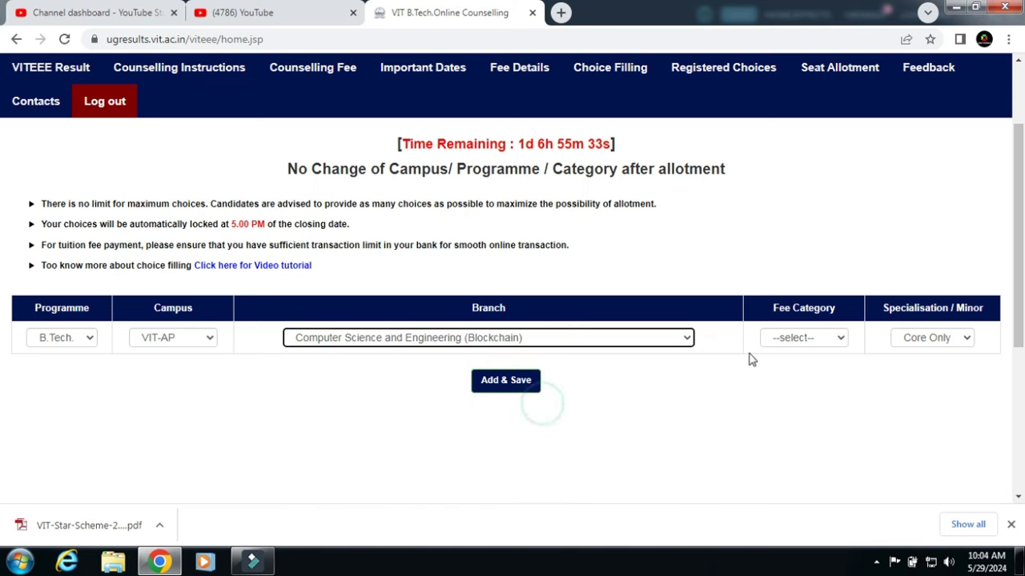
pyautogui.click(797, 340)
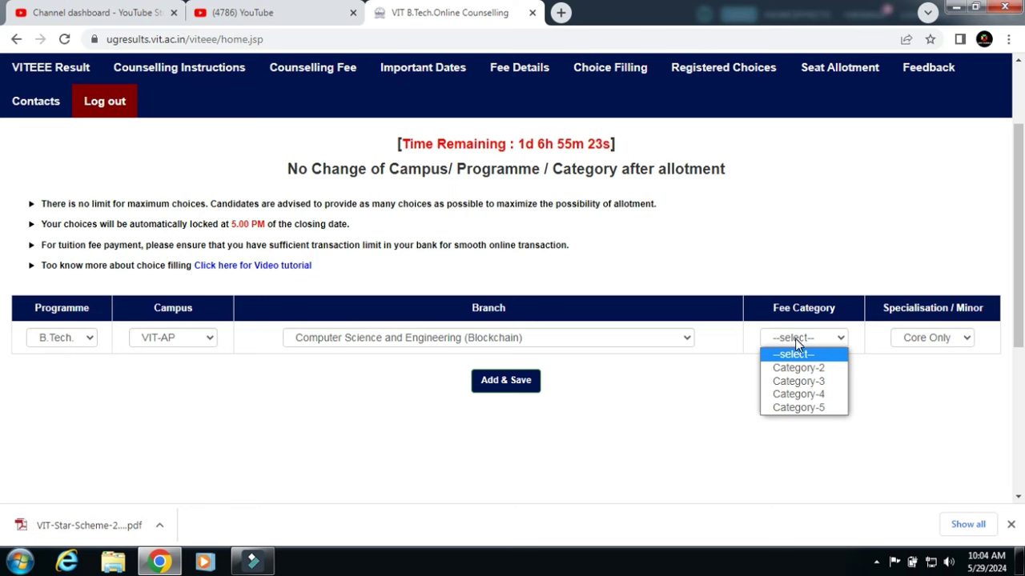
pyautogui.click(568, 337)
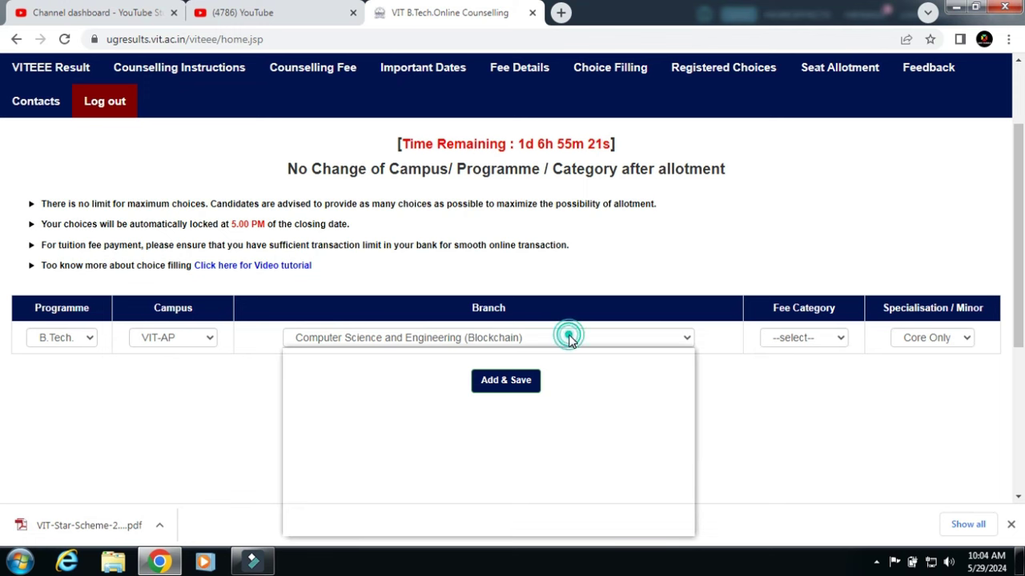
pyautogui.click(541, 420)
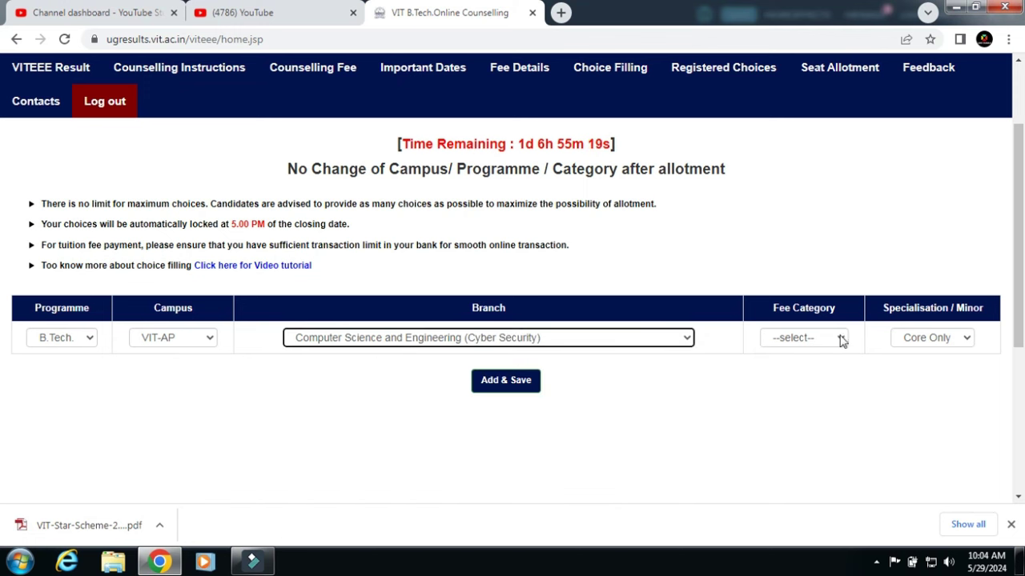
pyautogui.click(819, 340)
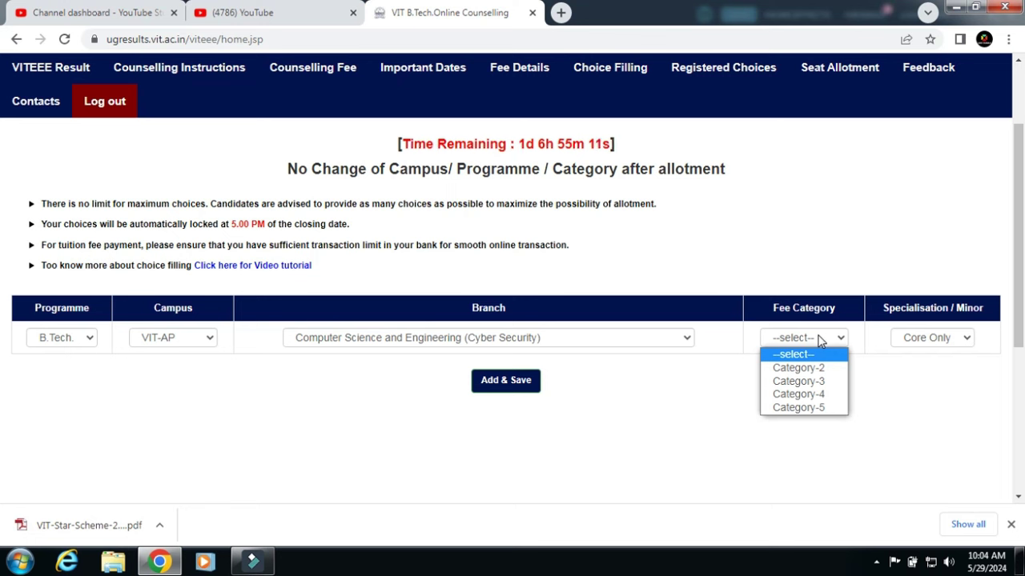
# Step: Check the fee categories for the Data Analytics and Software Engineering branches of Computer Science and Engineering
pyautogui.click(647, 343)
pyautogui.click(638, 383)
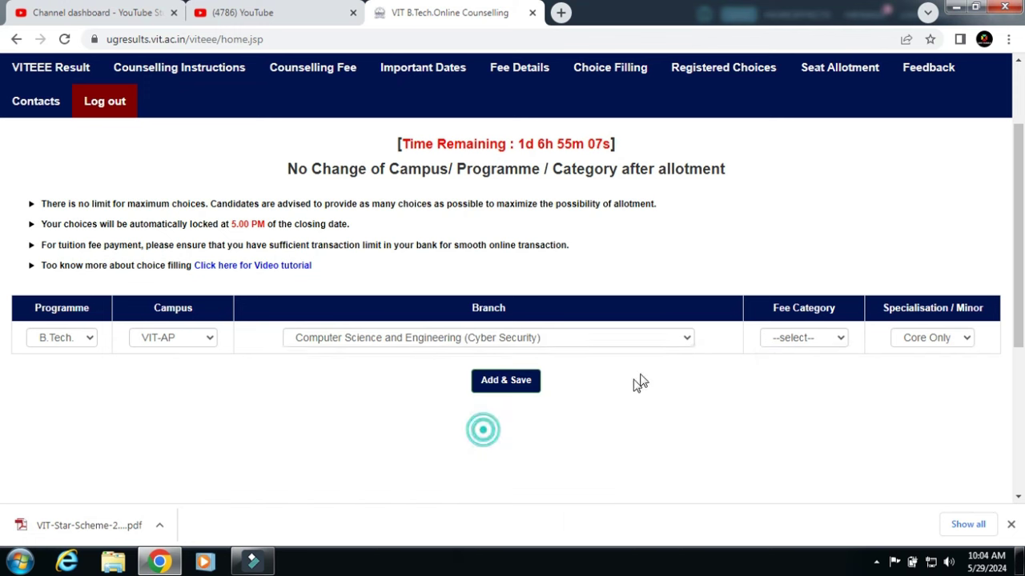
pyautogui.click(805, 338)
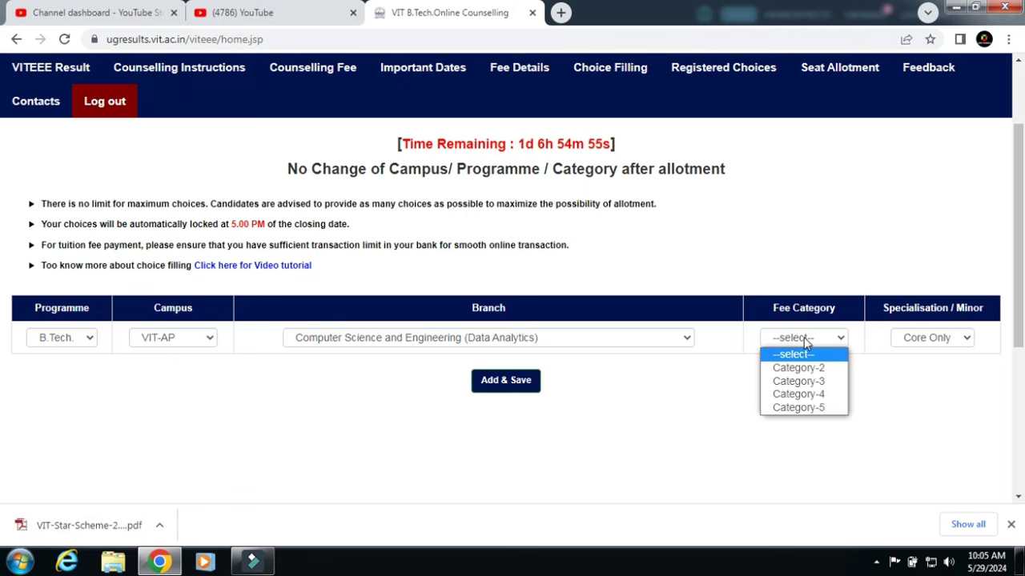
pyautogui.click(676, 334)
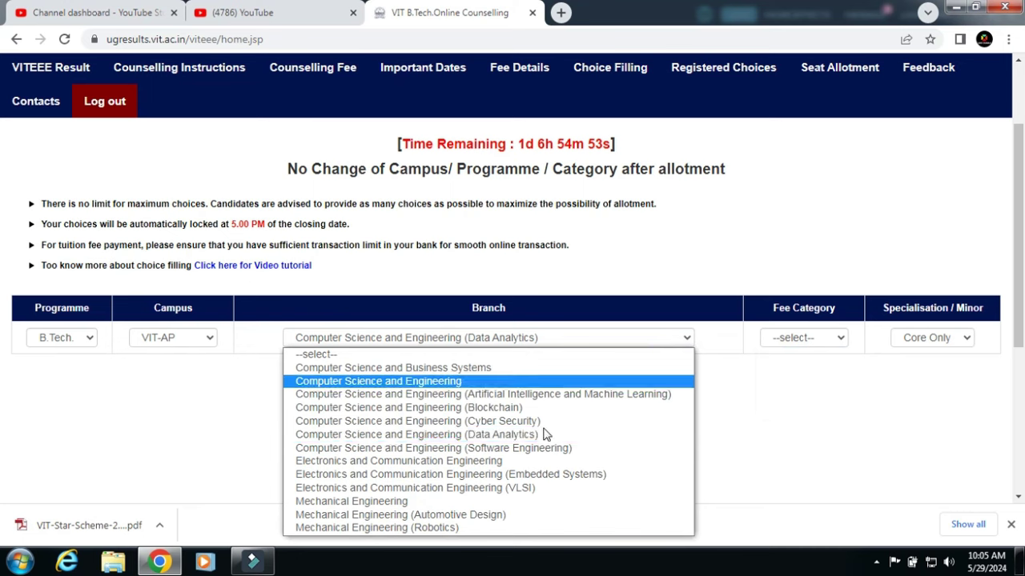
pyautogui.click(537, 446)
pyautogui.click(784, 339)
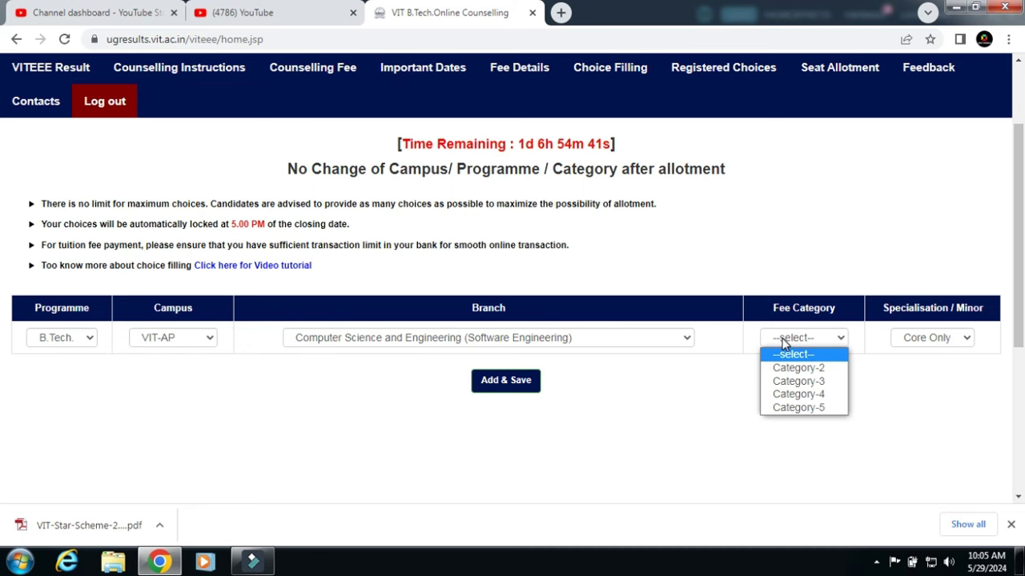
# Step: Switch the branch to Electronics and Communication Engineering and check its specialisation options and fee categories
pyautogui.click(551, 338)
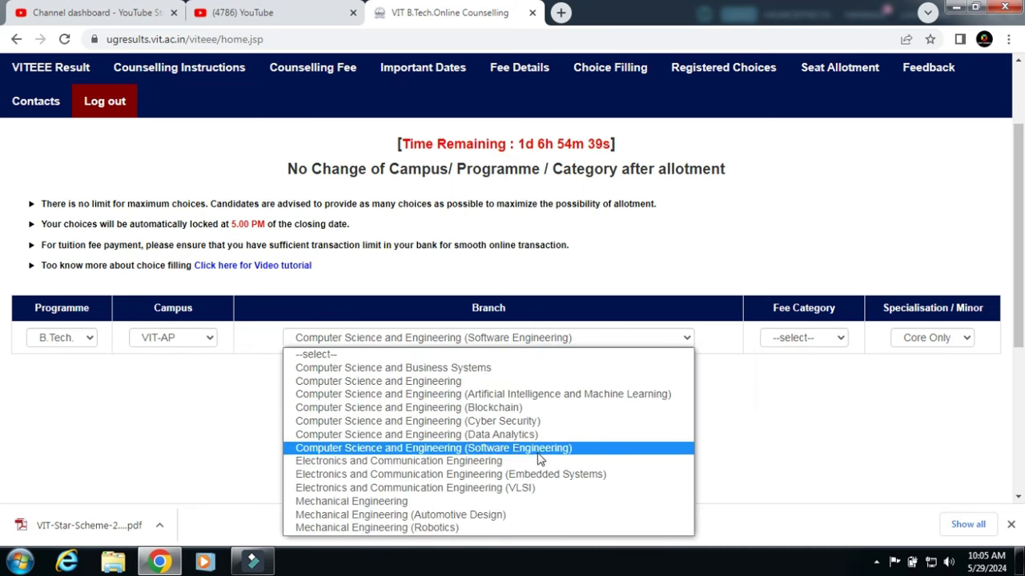
pyautogui.click(545, 462)
pyautogui.click(813, 338)
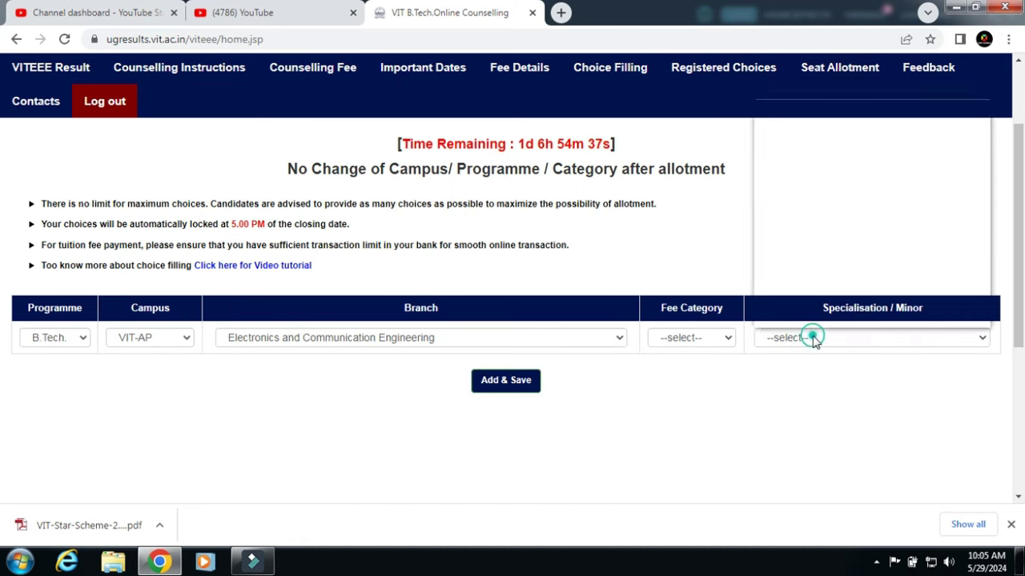
pyautogui.click(689, 339)
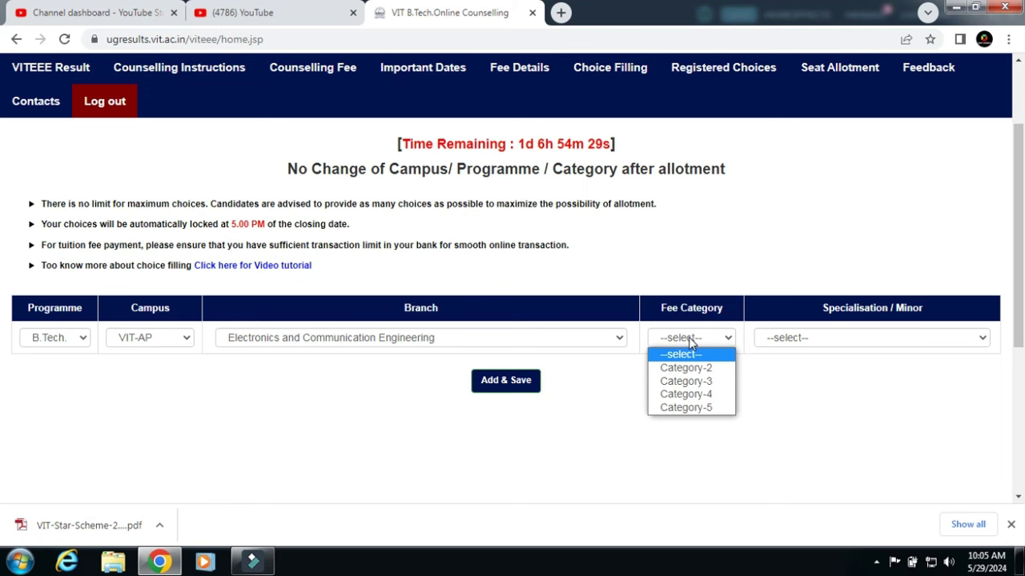
# Step: Check the fee categories for the Embedded Systems and VLSI branches of Electronics and Communication Engineering
pyautogui.click(558, 339)
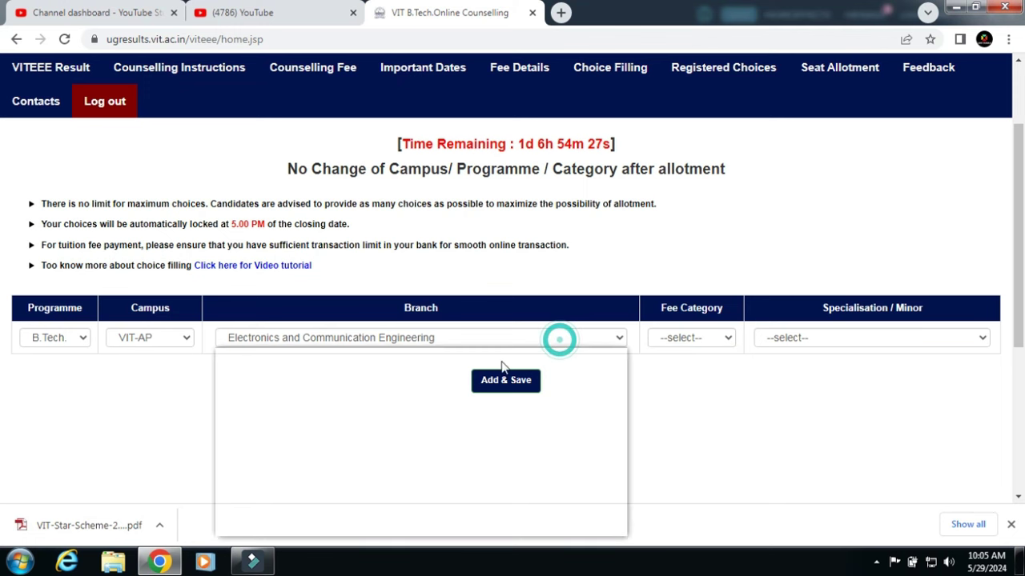
pyautogui.click(454, 475)
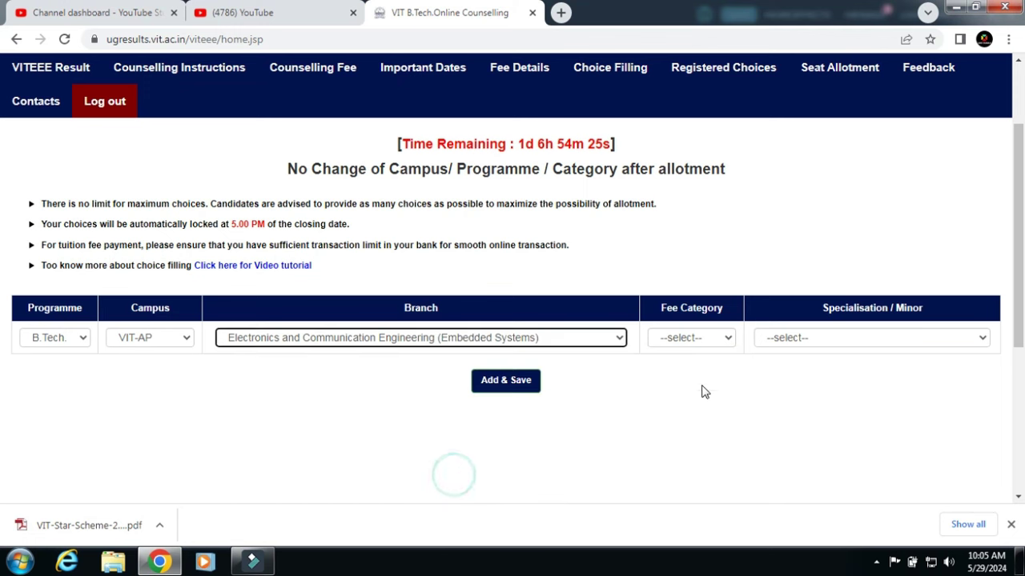
pyautogui.click(707, 337)
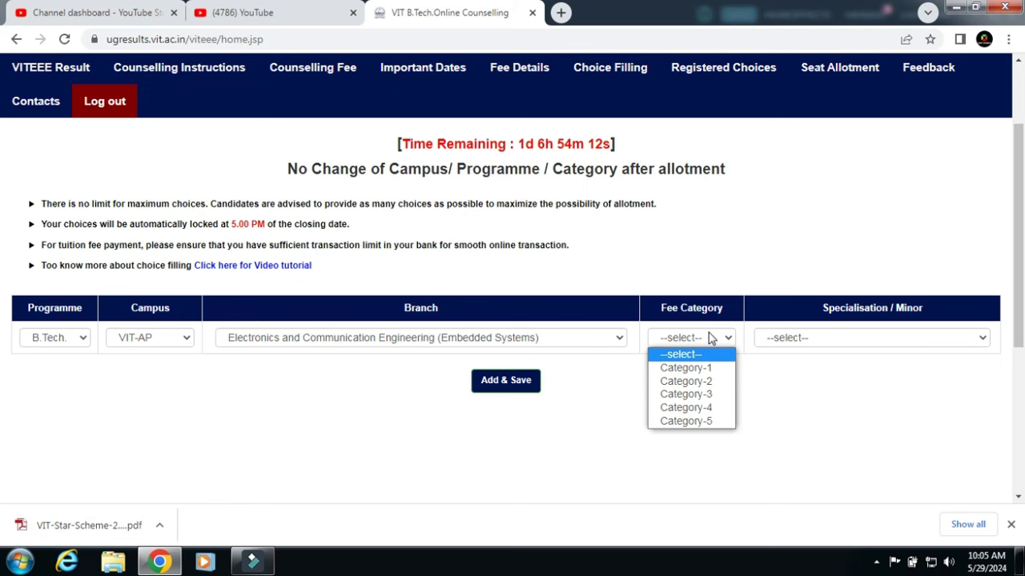
pyautogui.click(619, 338)
pyautogui.click(506, 488)
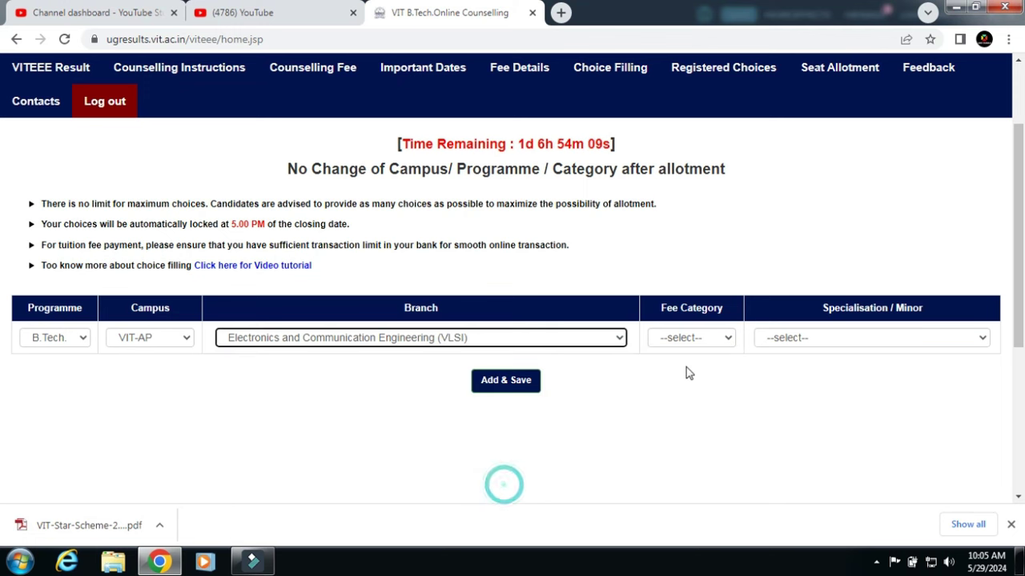
pyautogui.click(701, 343)
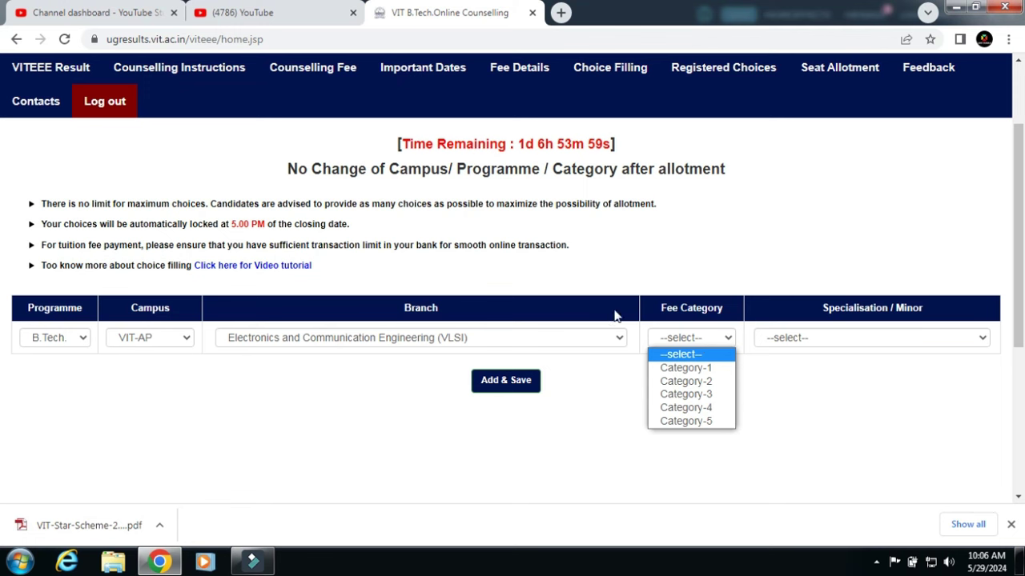
# Step: Check the fee categories for Mechanical Engineering and for Mechanical Engineering (Automotive Design) at VIT-AP
pyautogui.click(595, 333)
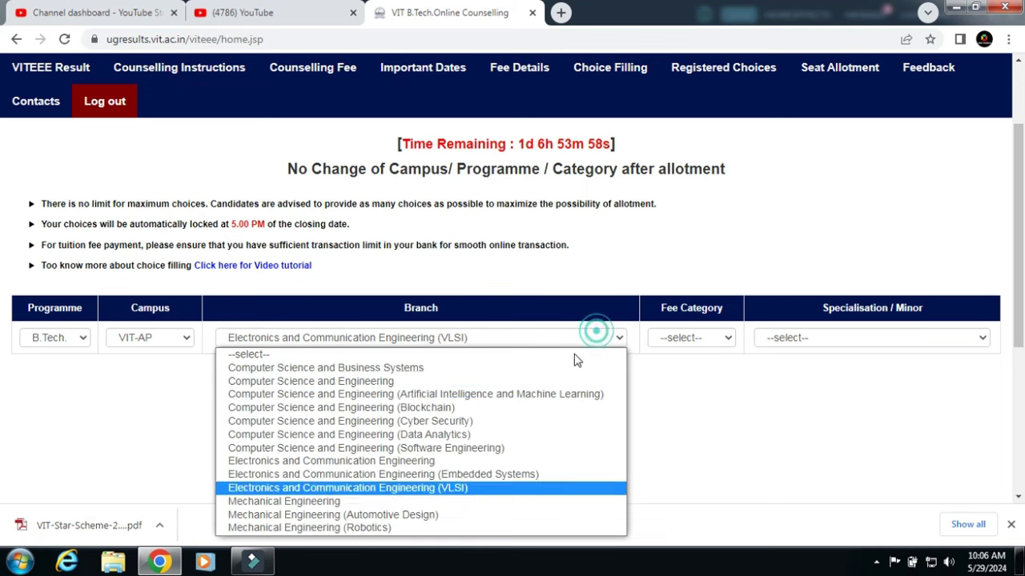
pyautogui.click(450, 502)
pyautogui.click(706, 337)
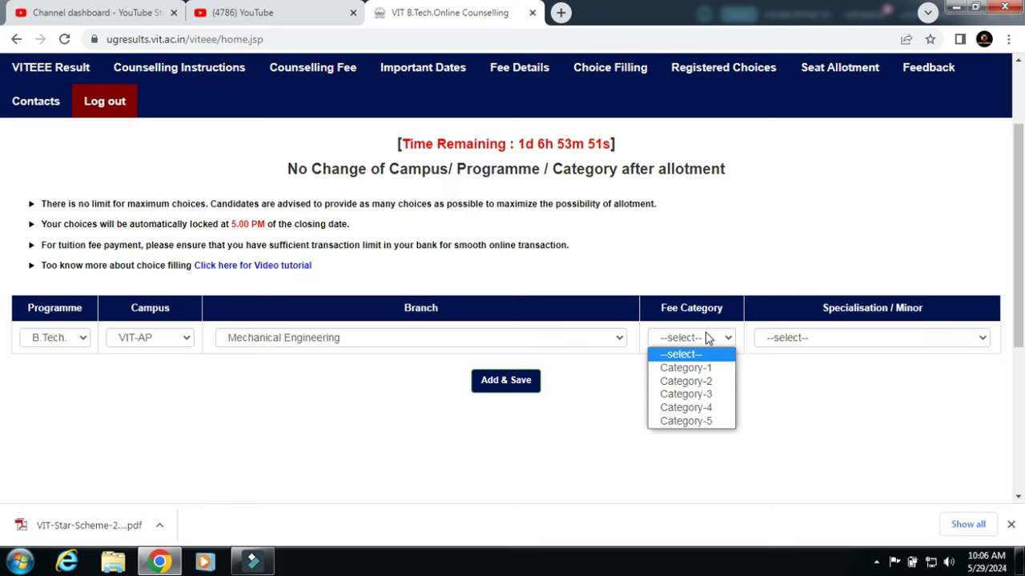
pyautogui.click(594, 340)
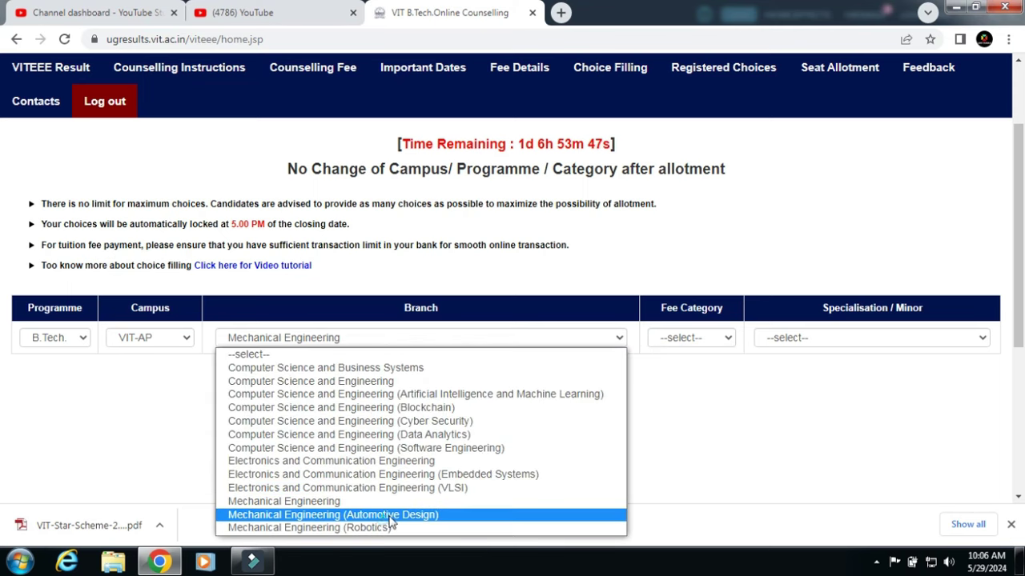
pyautogui.click(391, 516)
pyautogui.click(718, 337)
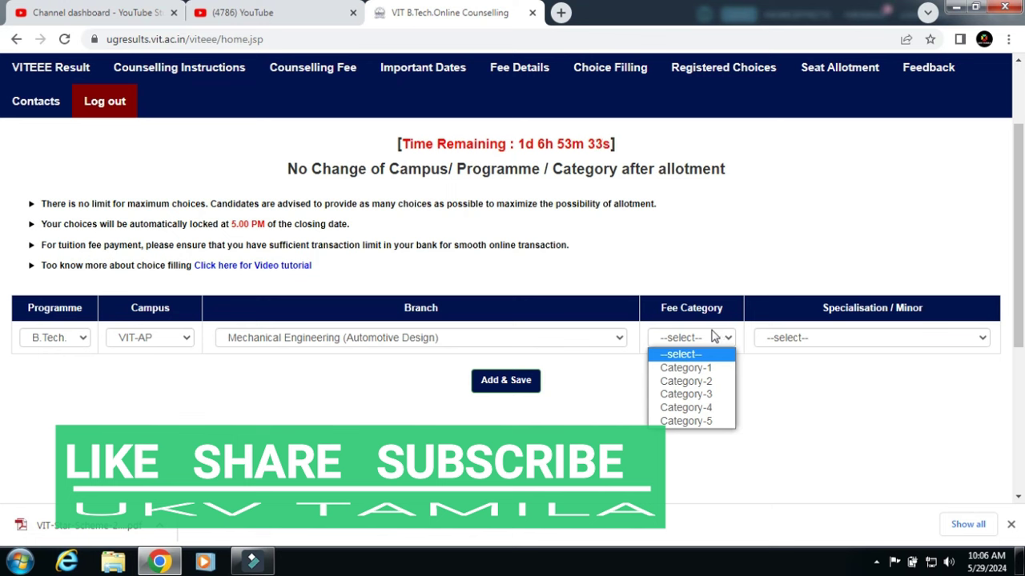
# Step: Change the branch to Mechanical Engineering (Robotics) for the VIT-AP campus
pyautogui.click(614, 337)
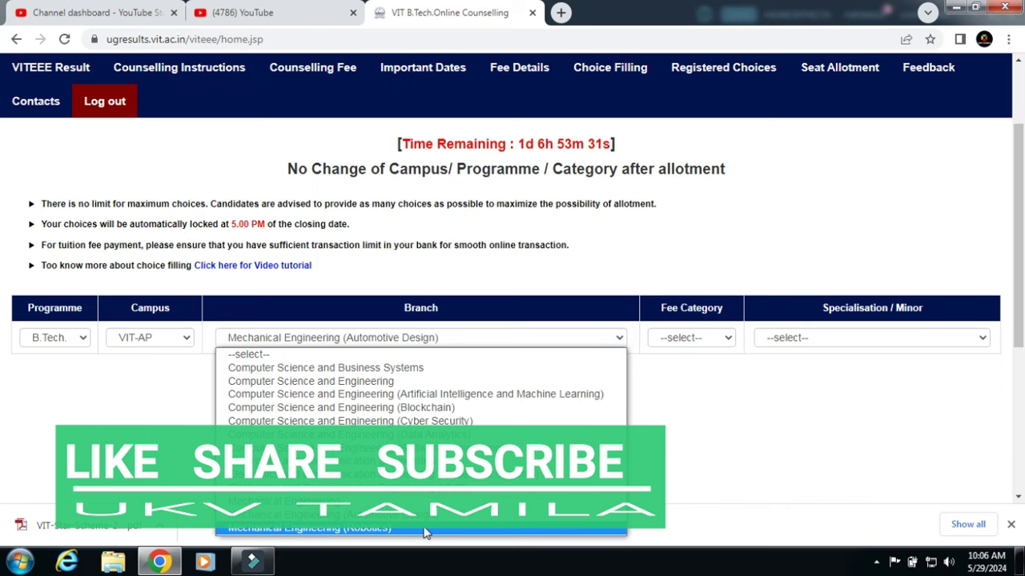
pyautogui.click(425, 528)
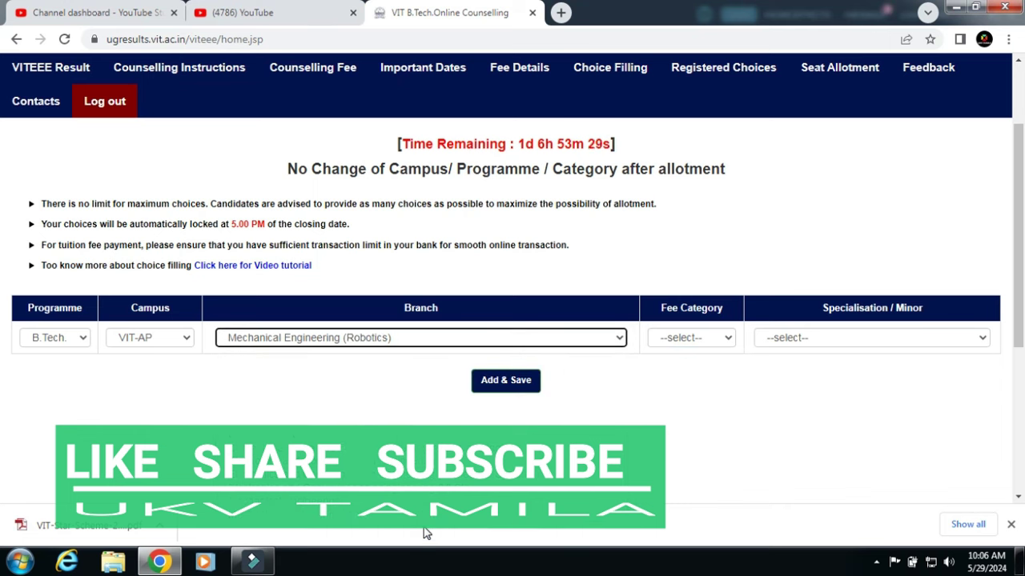